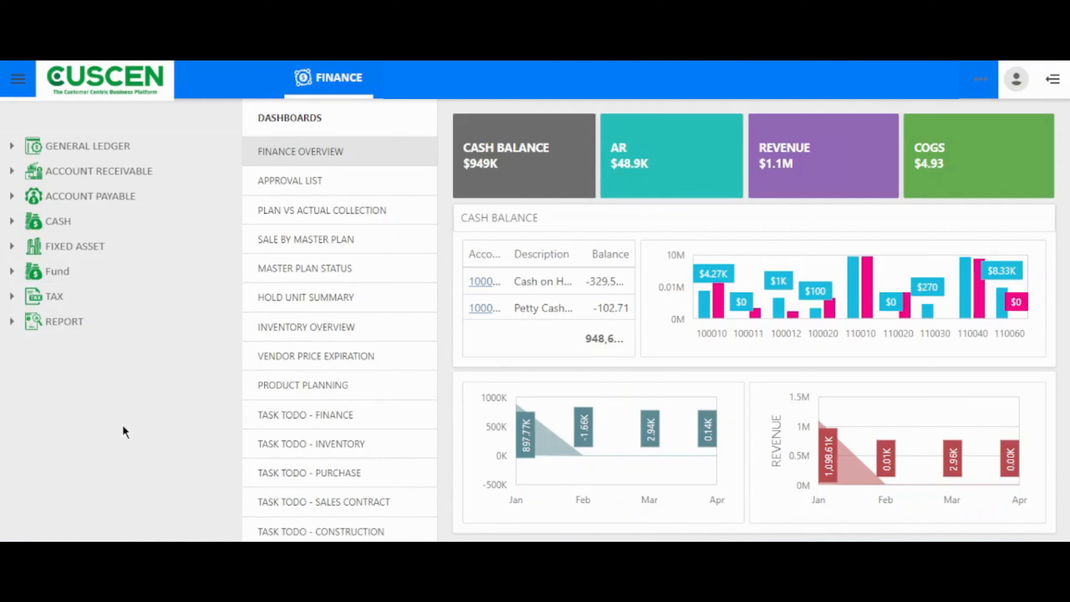
Open the Book list of the Fixed Asset module.
double_click(87, 246)
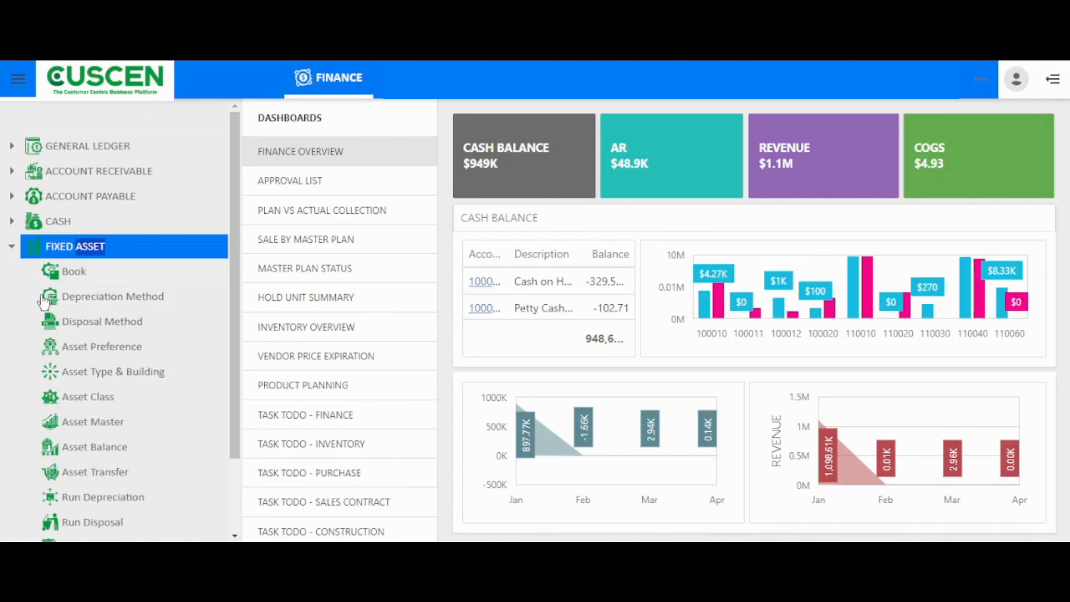
scroll(26, 311, down, 2)
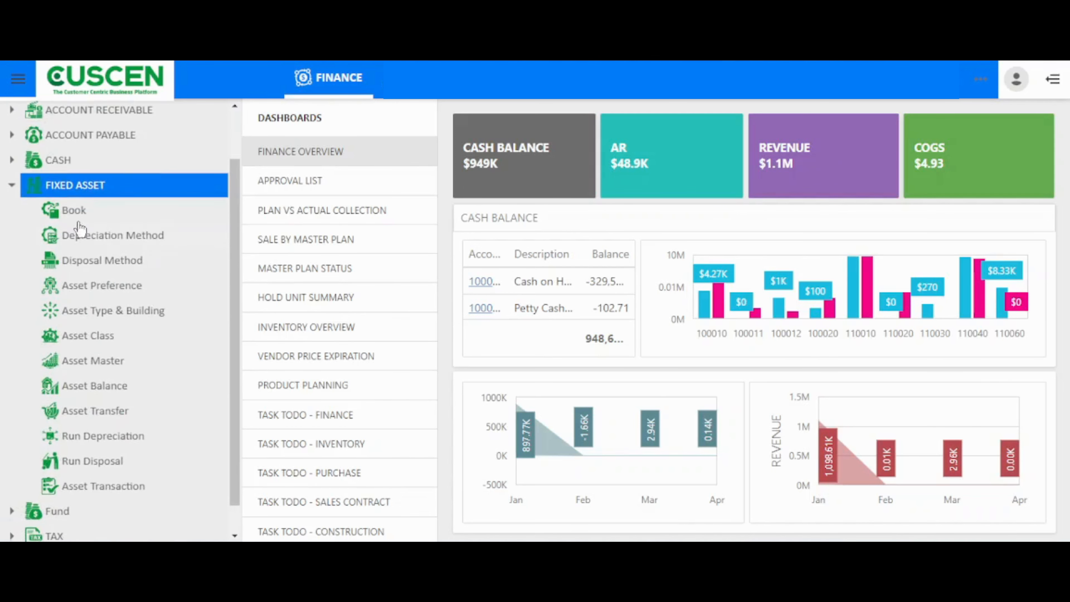
click(79, 213)
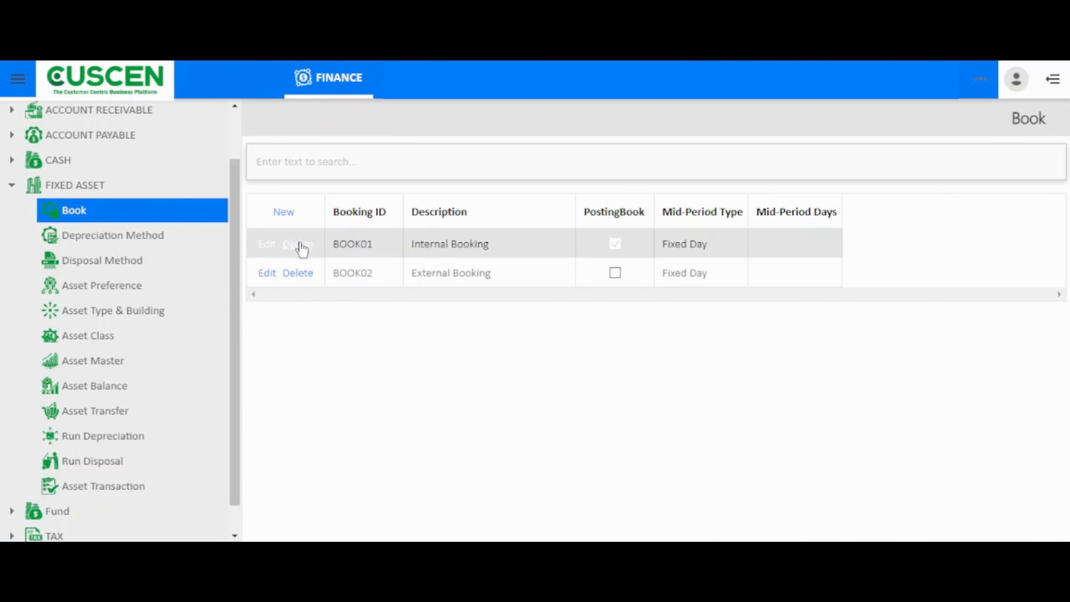
Edit the Internal Booking book, review its mid-period type options, and save it with Fixed Day.
click(269, 244)
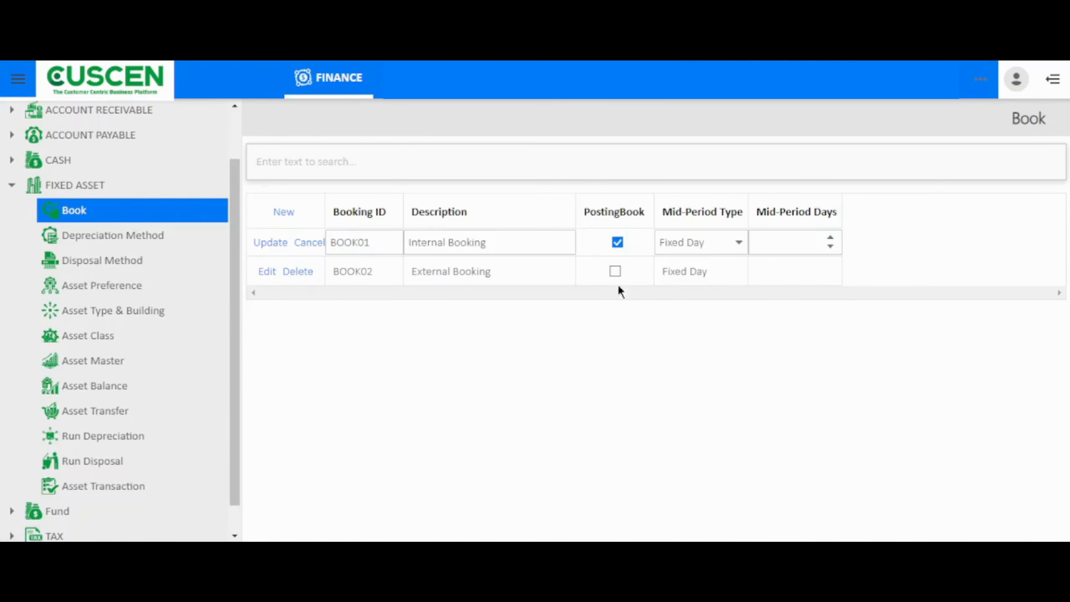
click(715, 240)
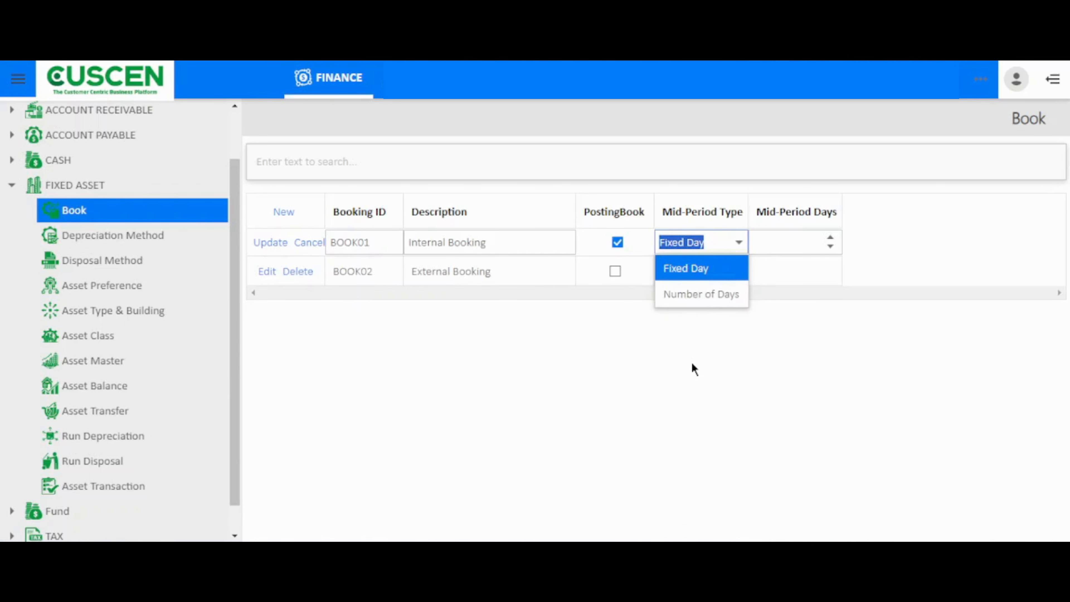
click(697, 343)
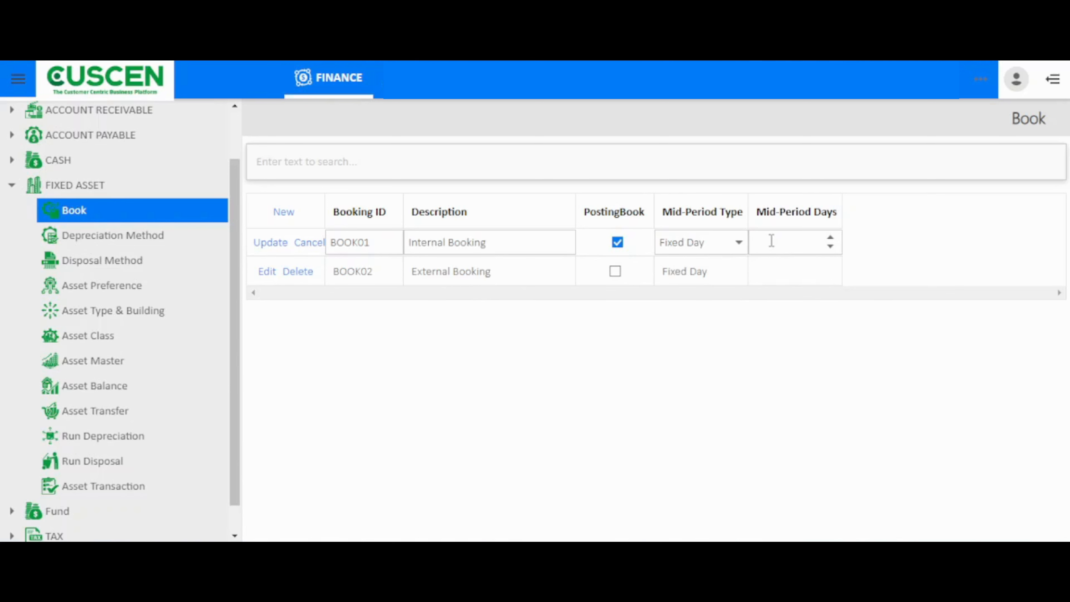
click(273, 241)
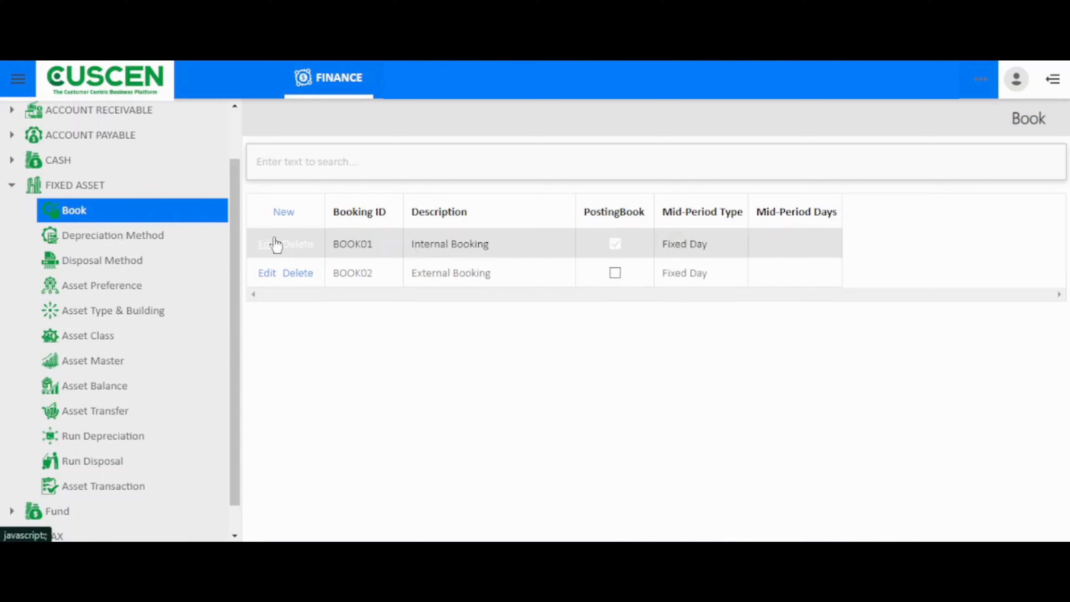
Open depreciation method DC-30 for editing, review its calculation method and averaging convention options, and save the record.
click(166, 240)
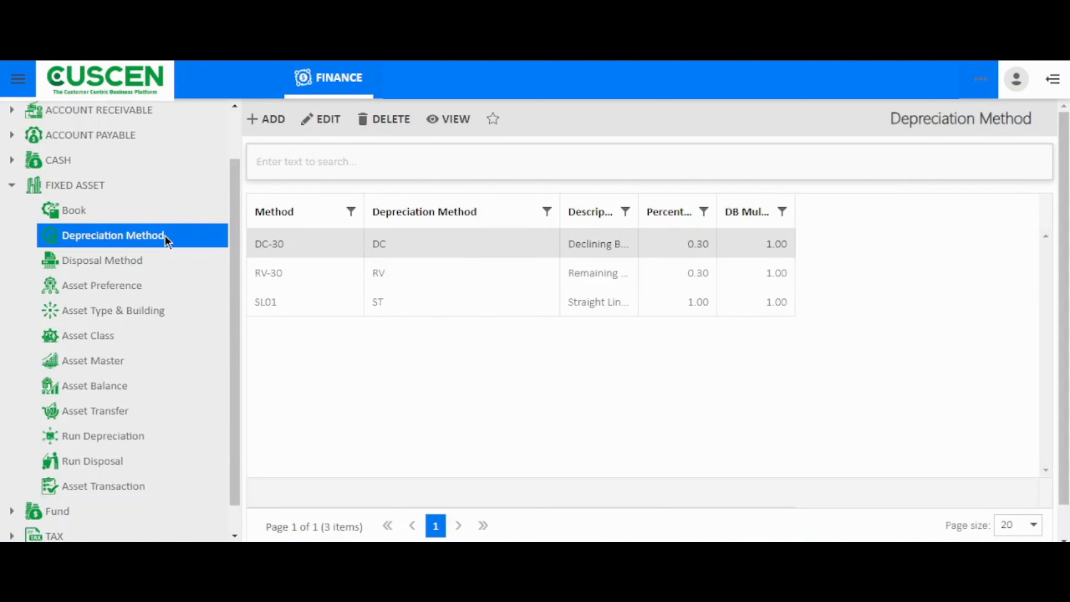
click(323, 125)
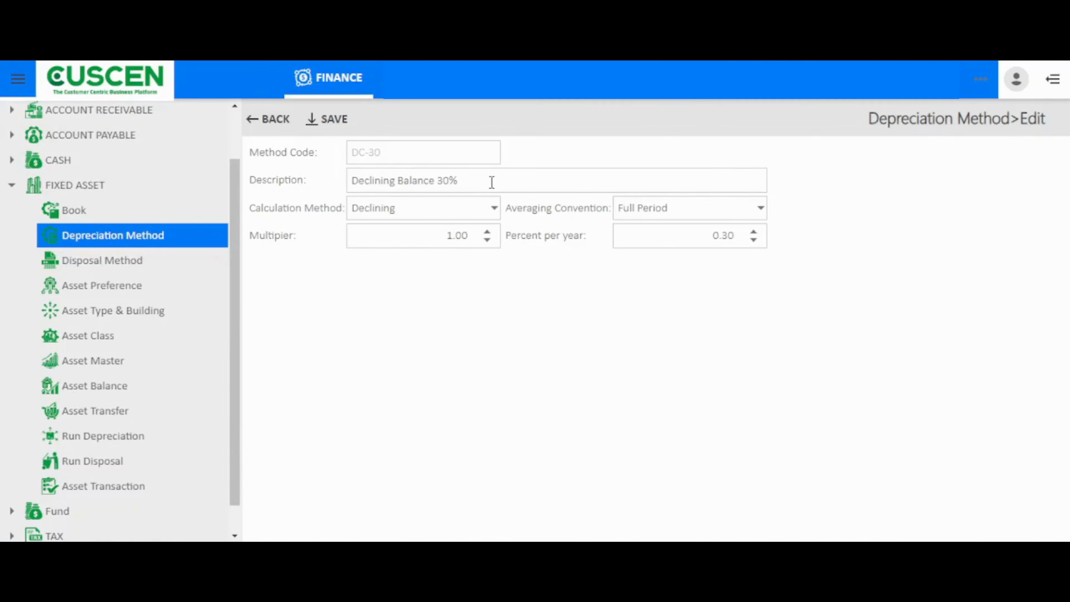
click(495, 208)
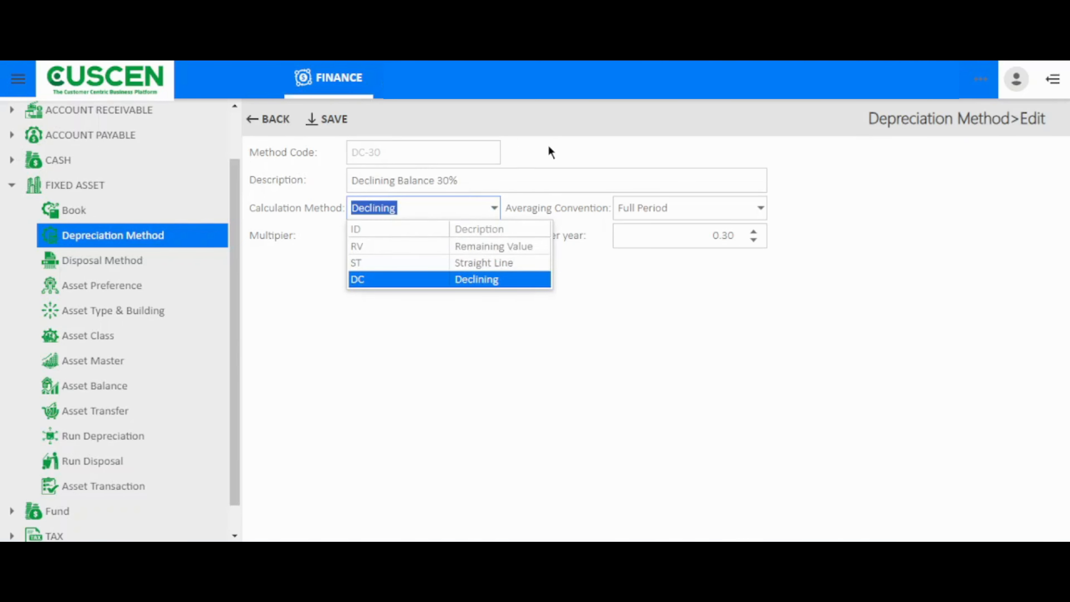
click(550, 153)
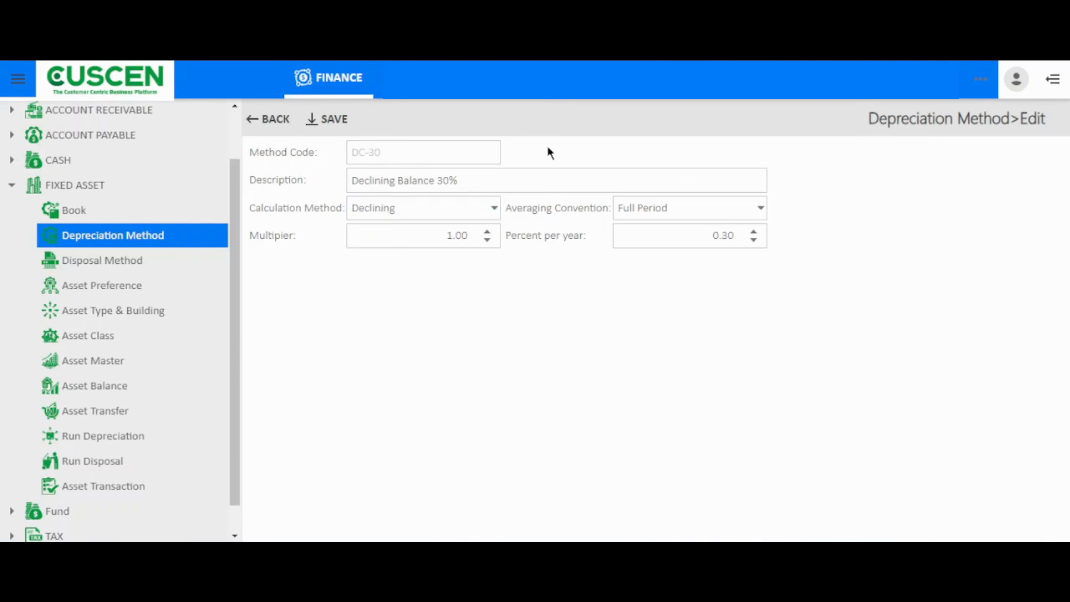
click(760, 209)
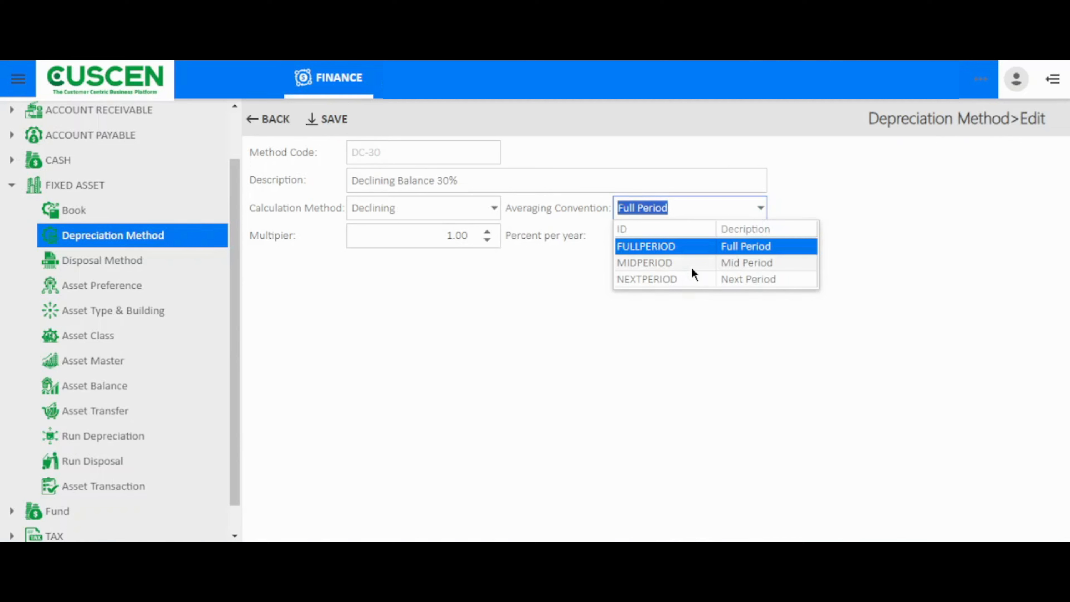
click(569, 322)
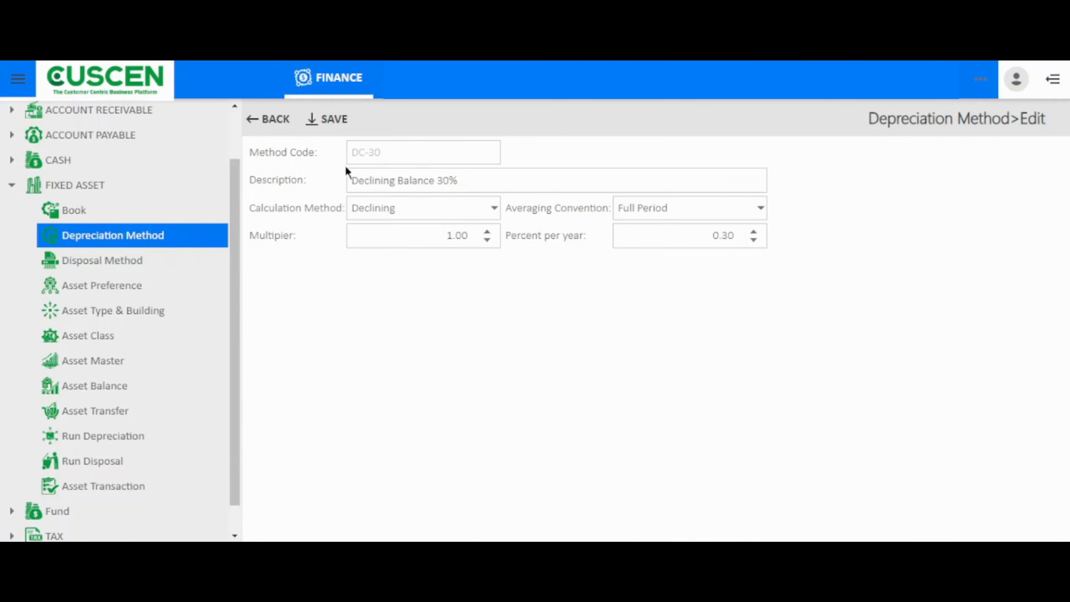
click(324, 122)
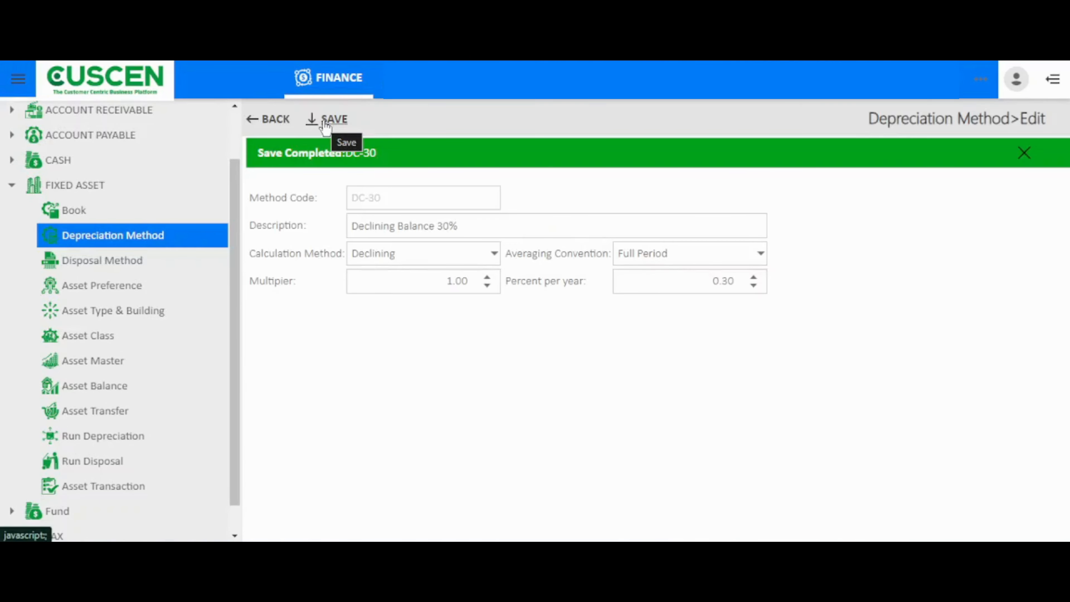
click(287, 123)
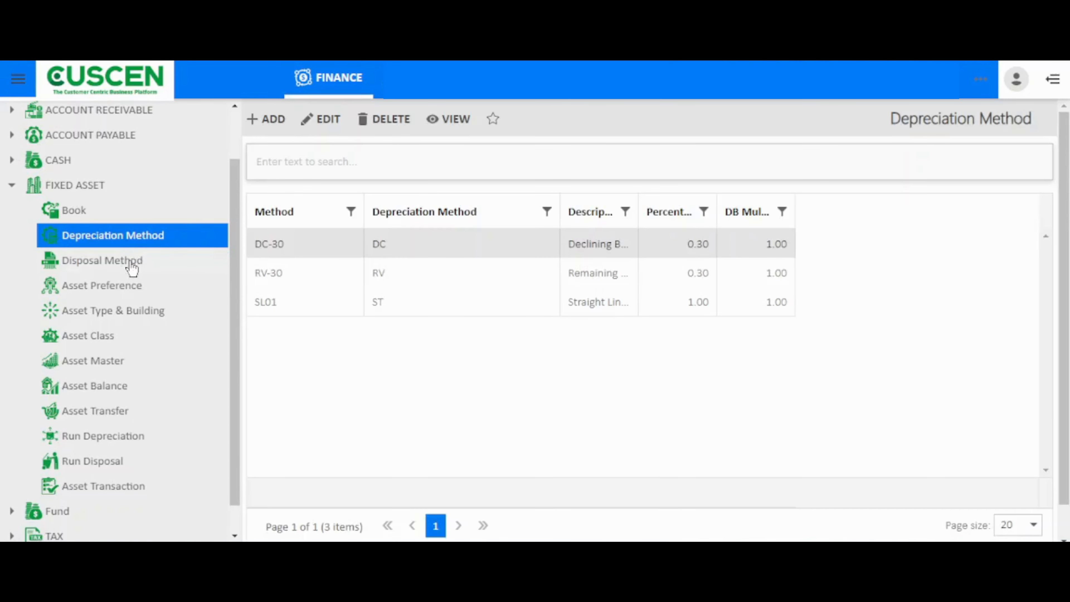
Open the disposal methods and examine the descriptions of the sold, stolen and lost entries.
click(132, 265)
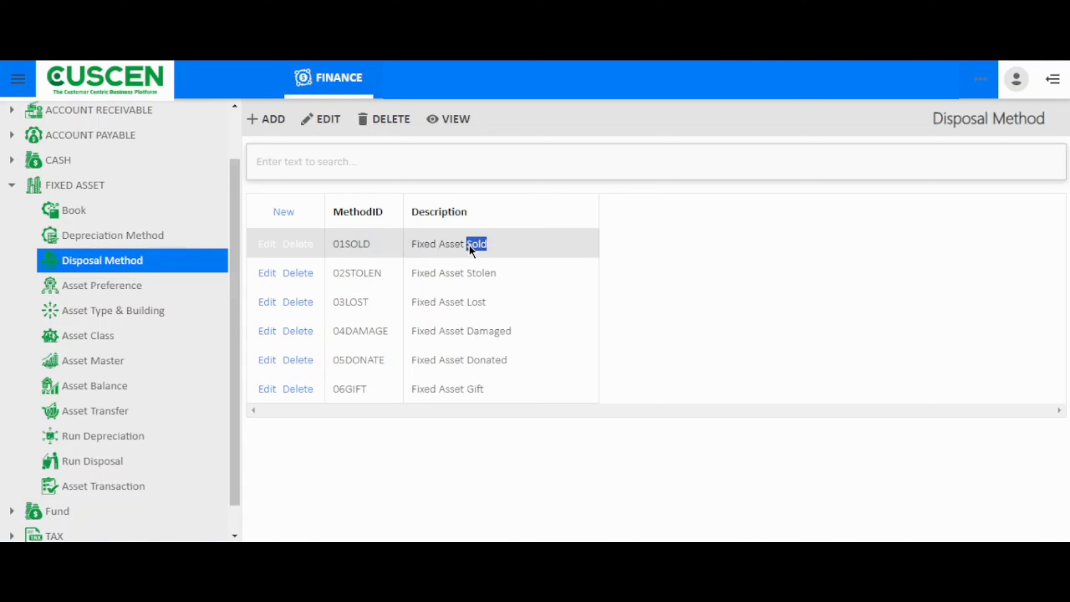
drag(497, 273, 482, 273)
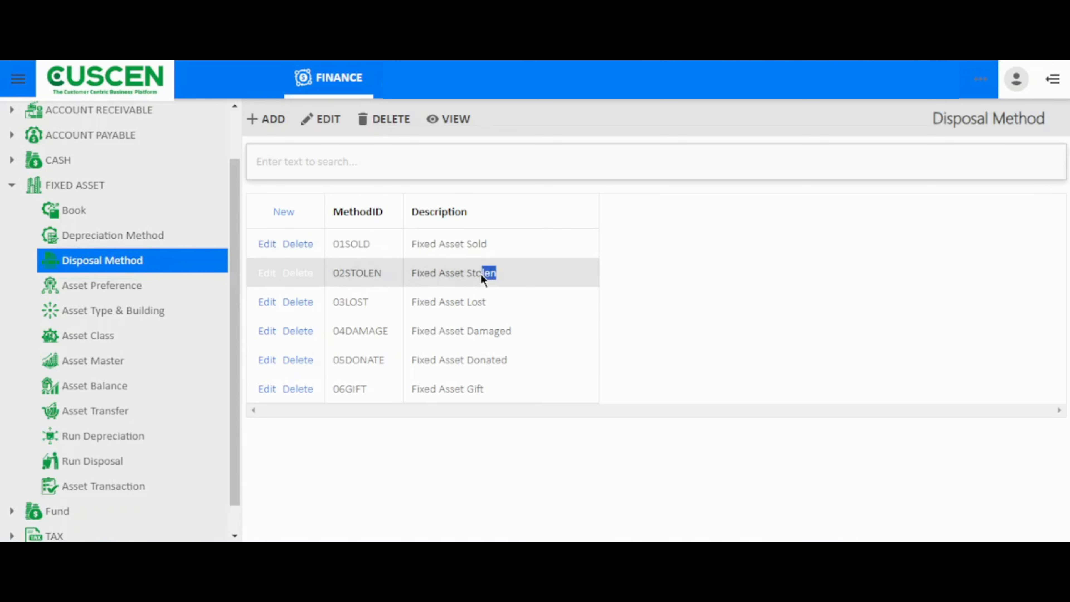
click(483, 313)
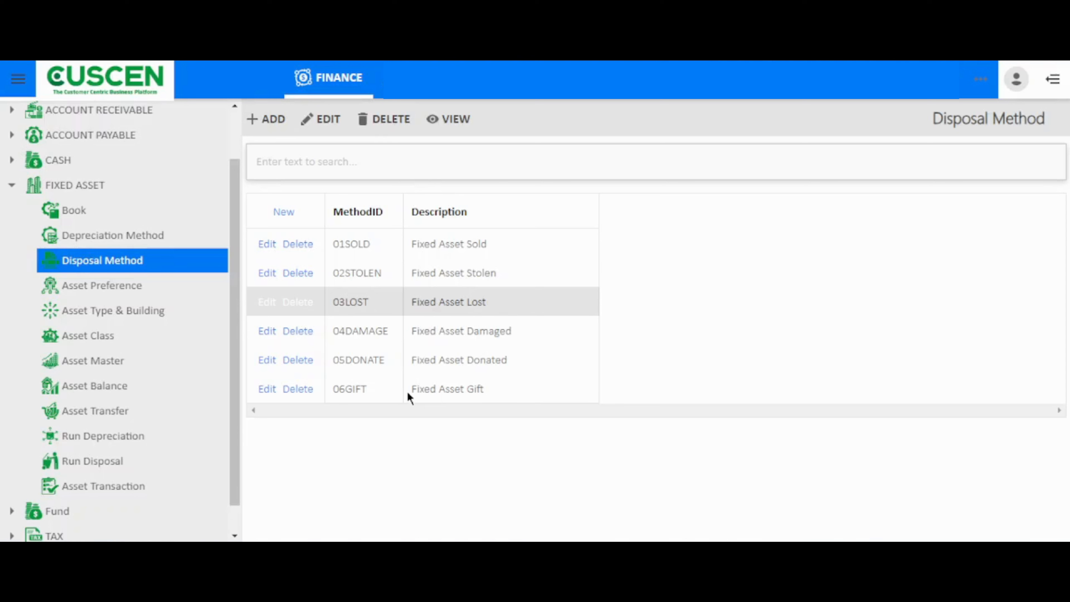
Open the fixed asset preferences and review the depreciation history view and transaction numbering options.
click(100, 286)
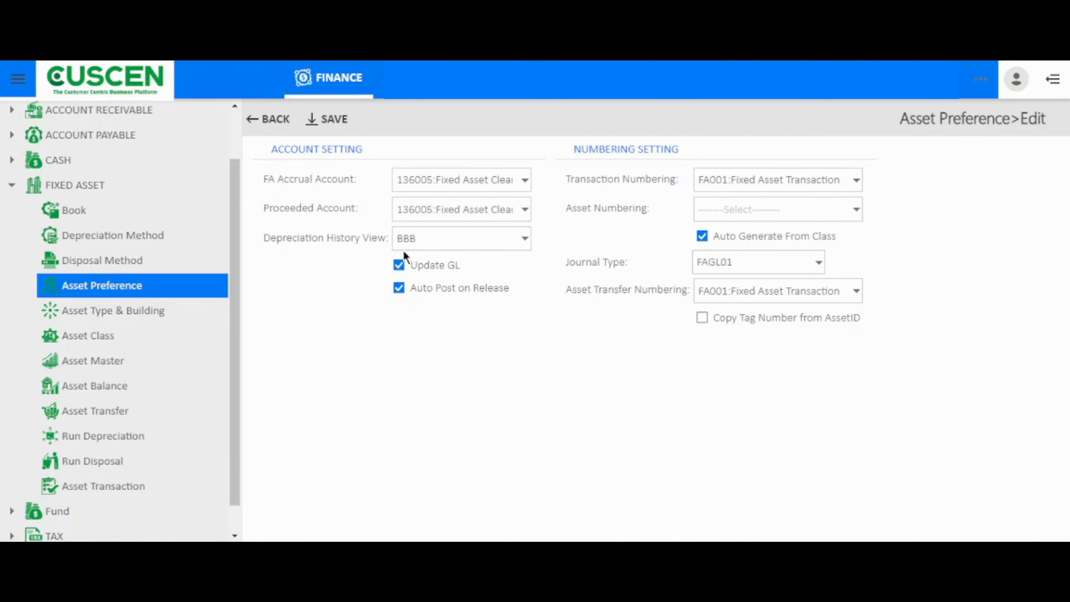
click(526, 238)
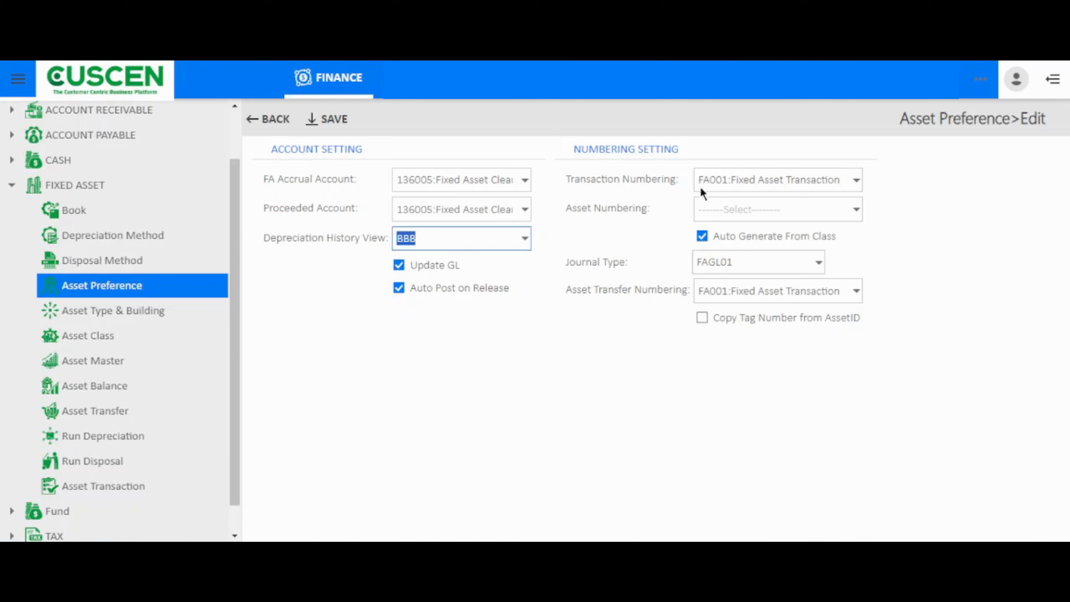
click(855, 182)
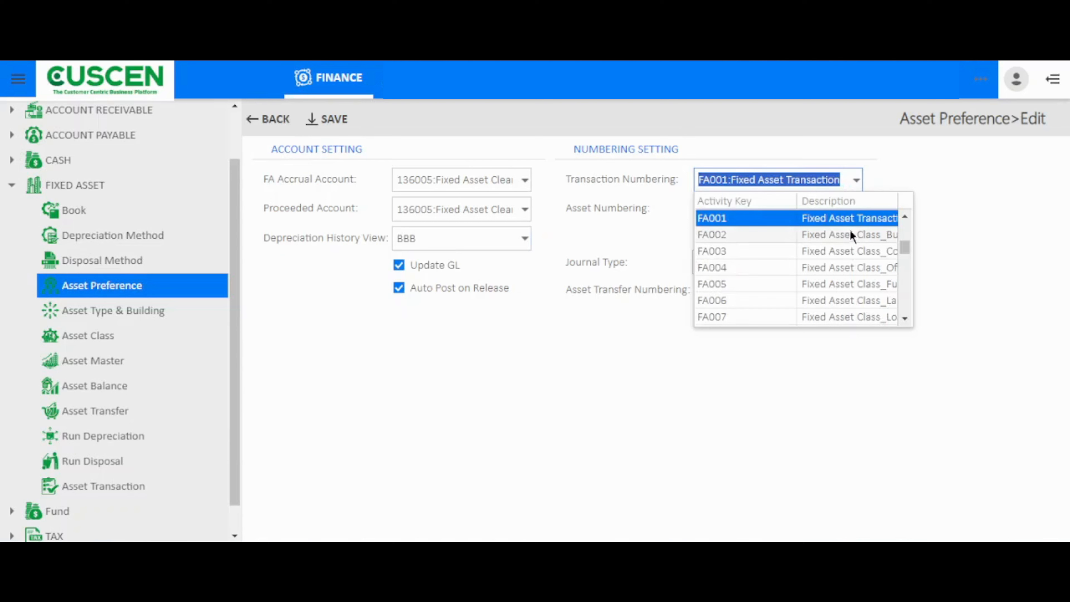
click(884, 186)
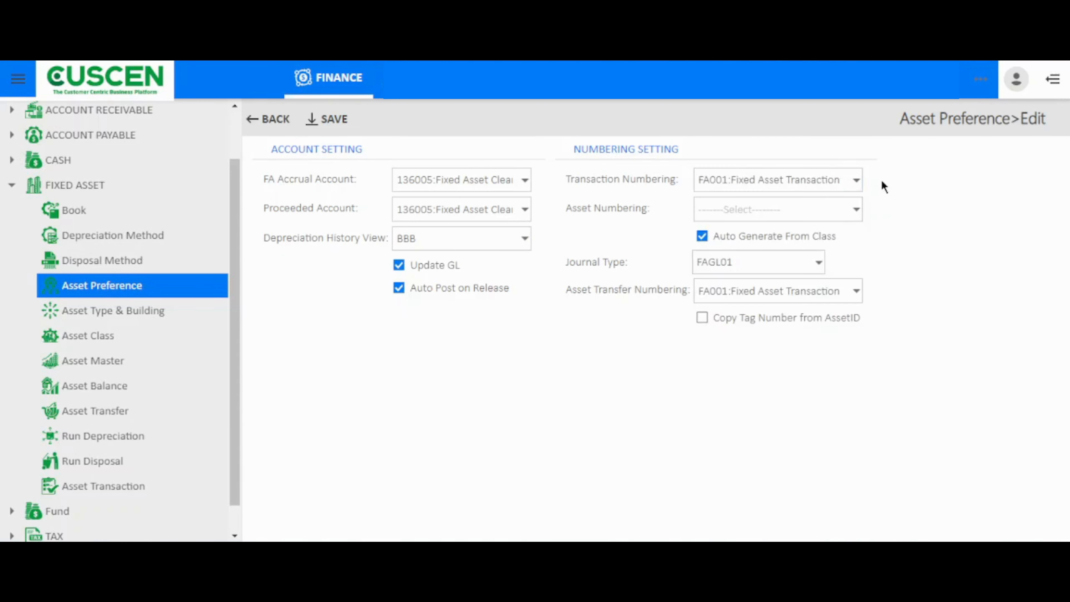
Review the asset numbering options and keep Auto Generate From Class enabled.
click(856, 210)
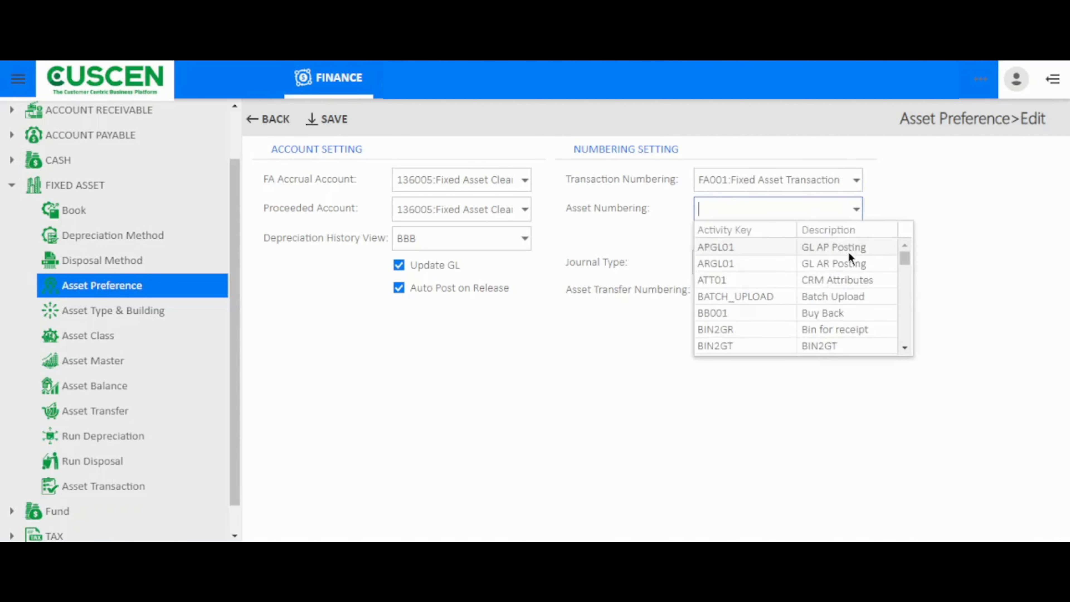
click(911, 186)
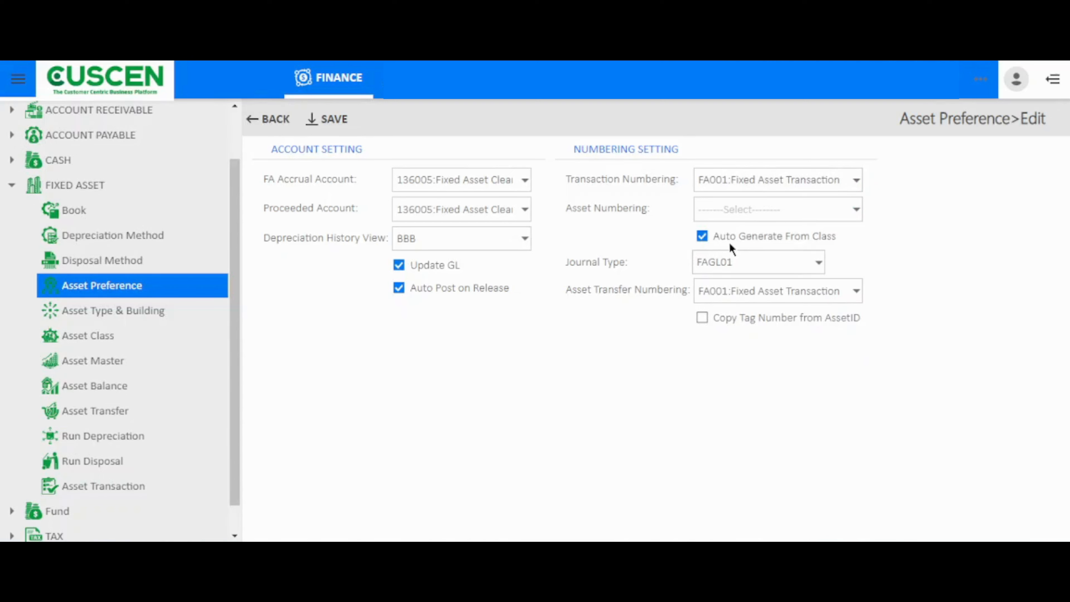
click(806, 238)
click(702, 236)
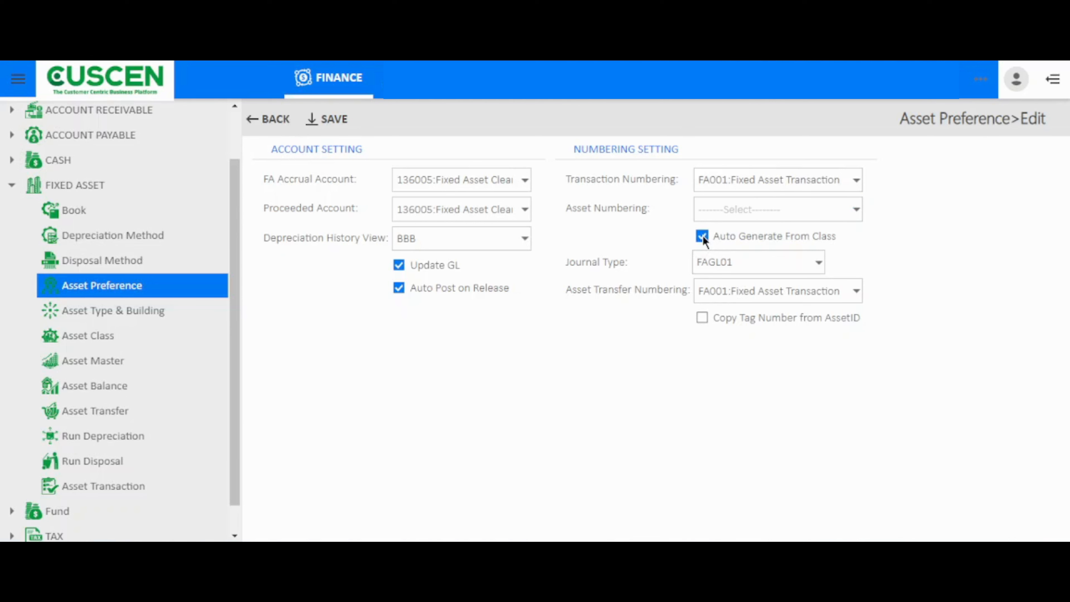
Look through the available journal types and asset transfer numbering options in the asset preferences.
click(816, 262)
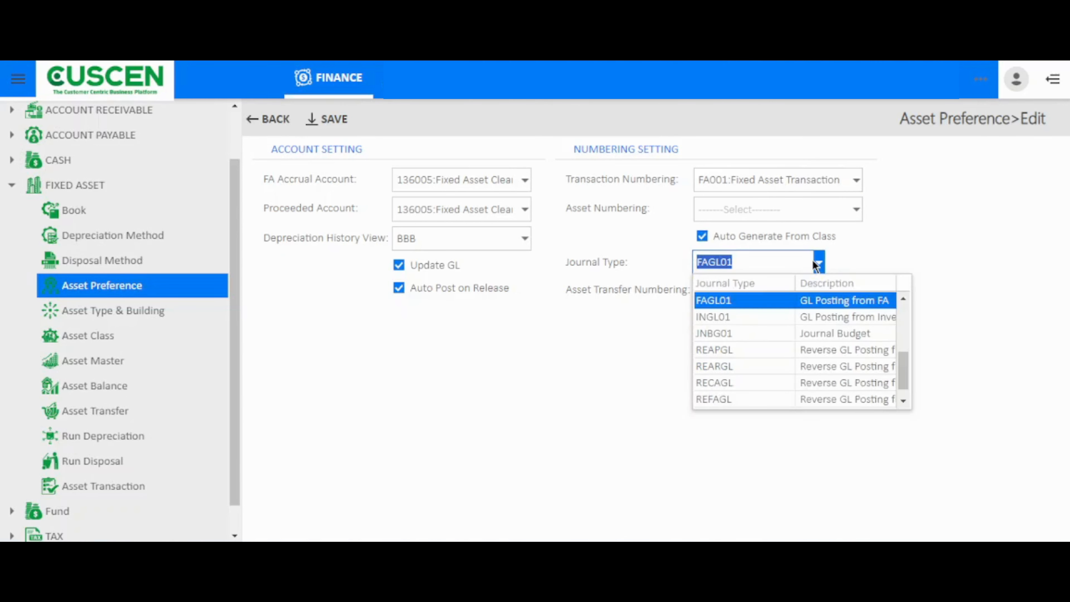
scroll(814, 353, down, 1)
scroll(814, 354, up, 3)
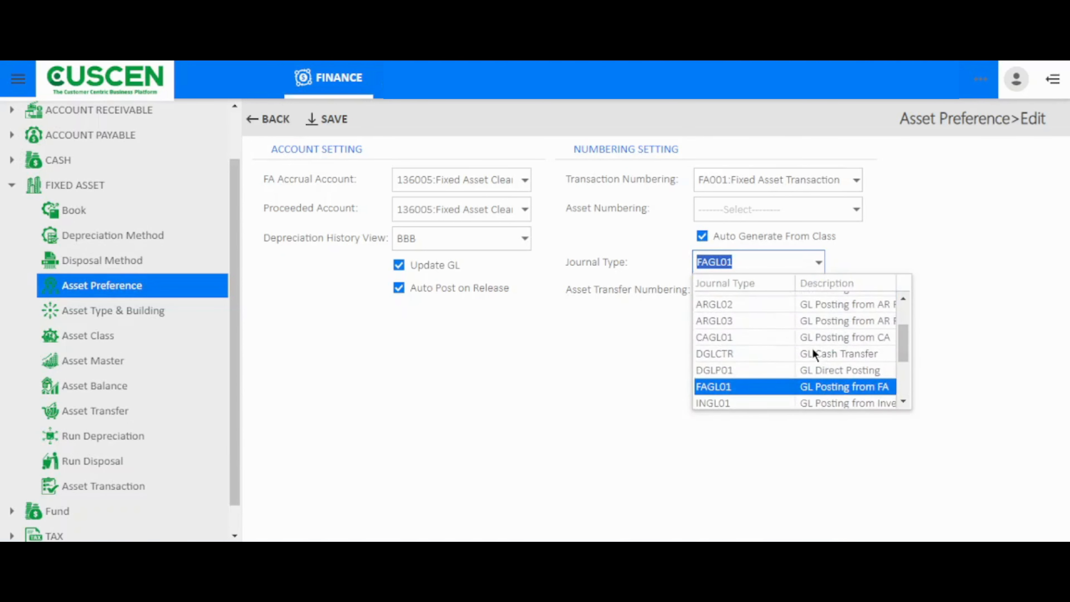
click(875, 239)
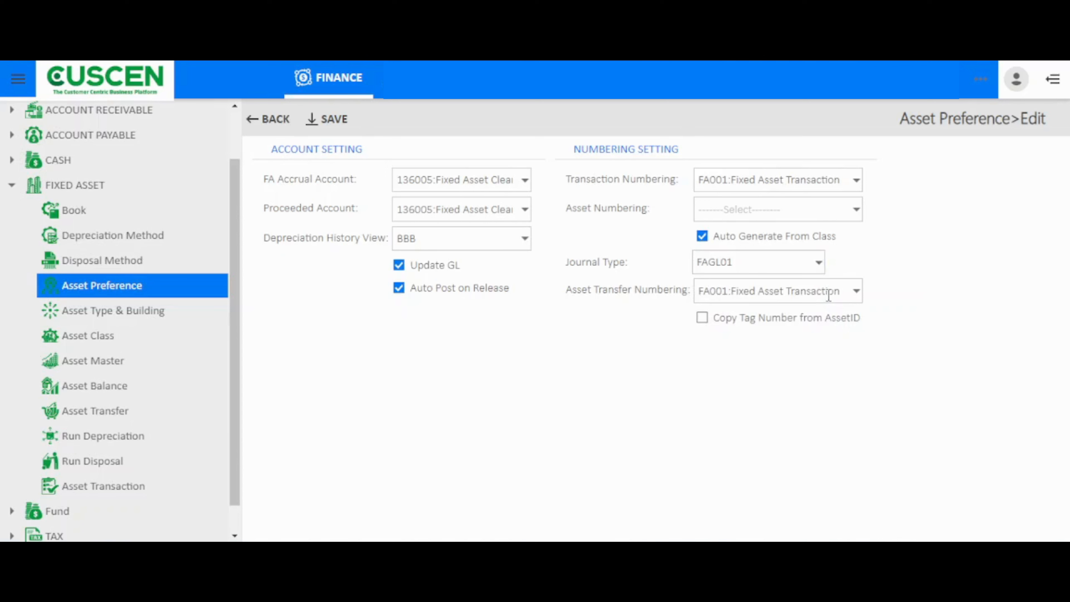
click(856, 290)
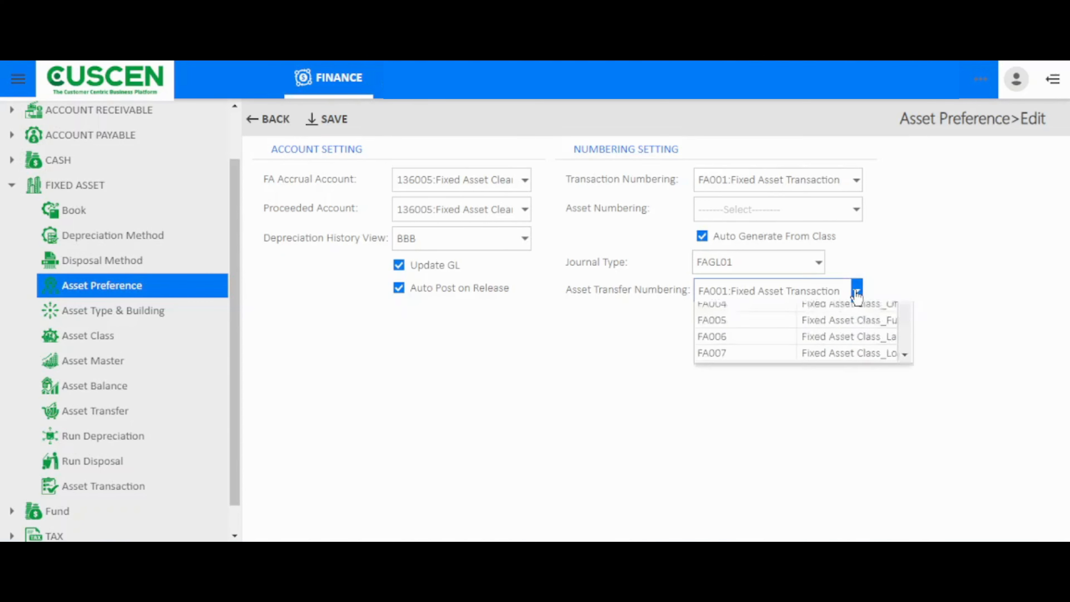
scroll(815, 385, down, 3)
scroll(814, 387, up, 4)
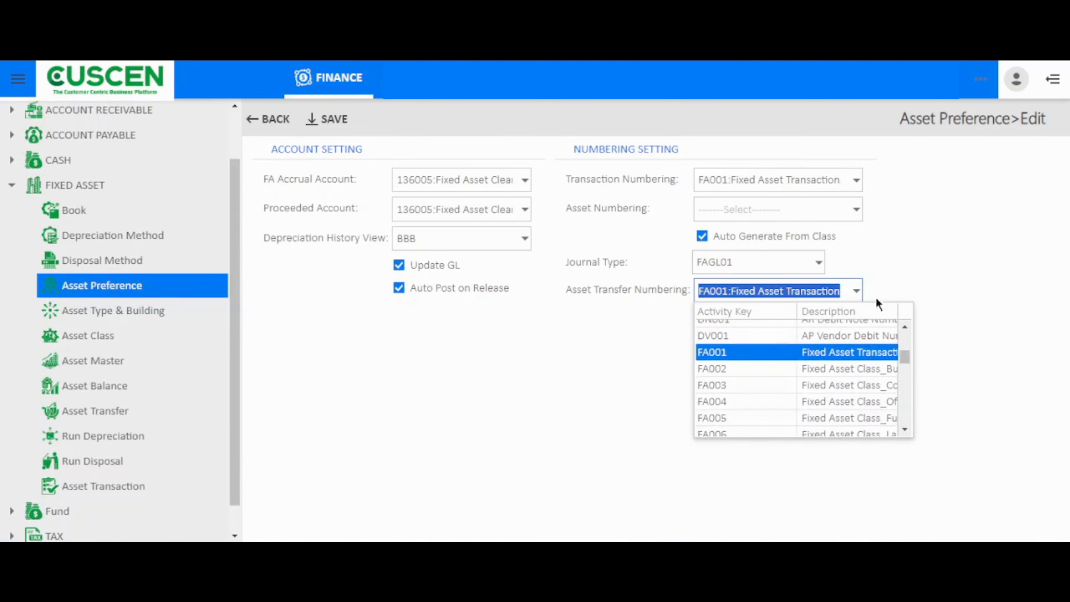
click(911, 259)
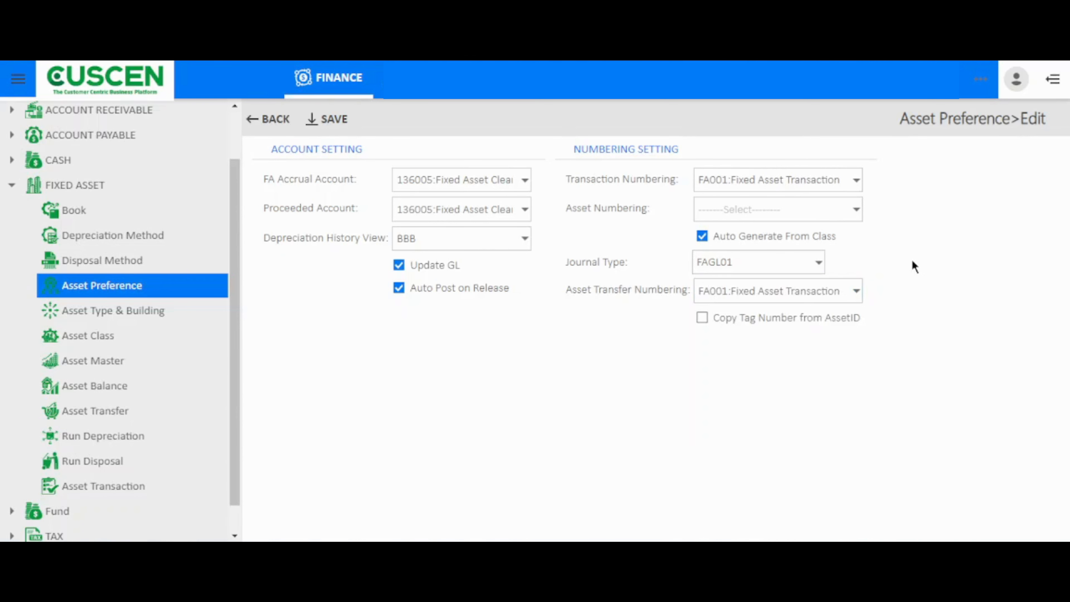
Open the asset types, view the blank code and description fields of a new entry, and discard it.
click(150, 311)
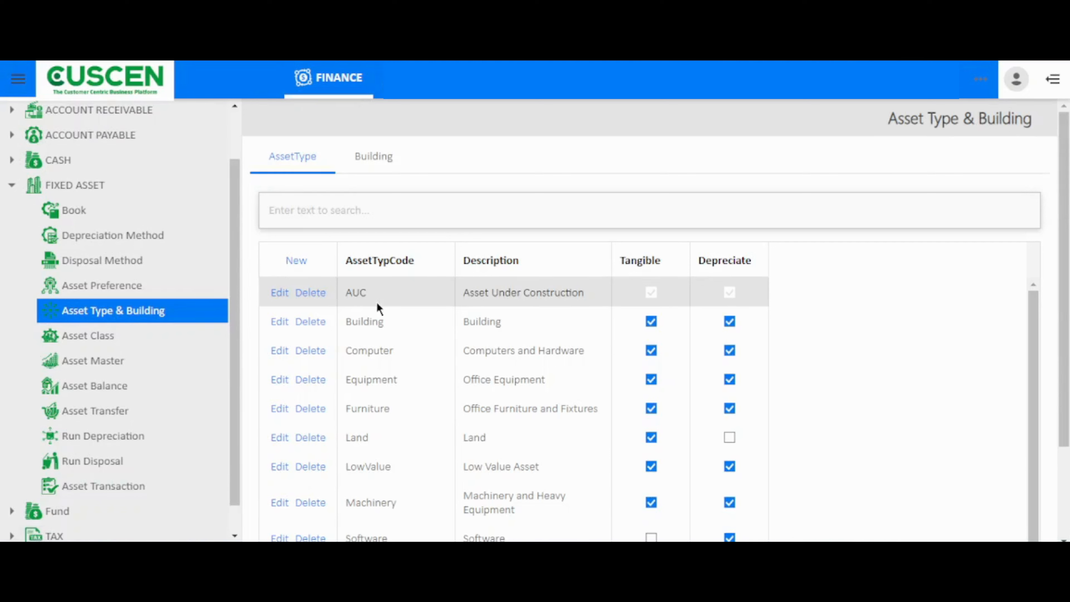
click(295, 261)
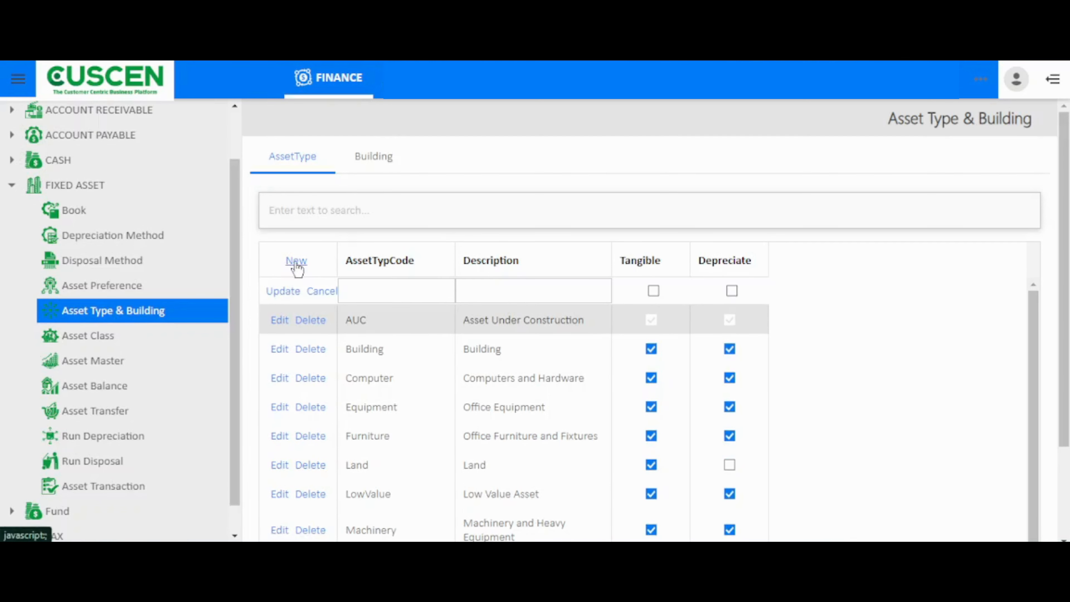
click(382, 289)
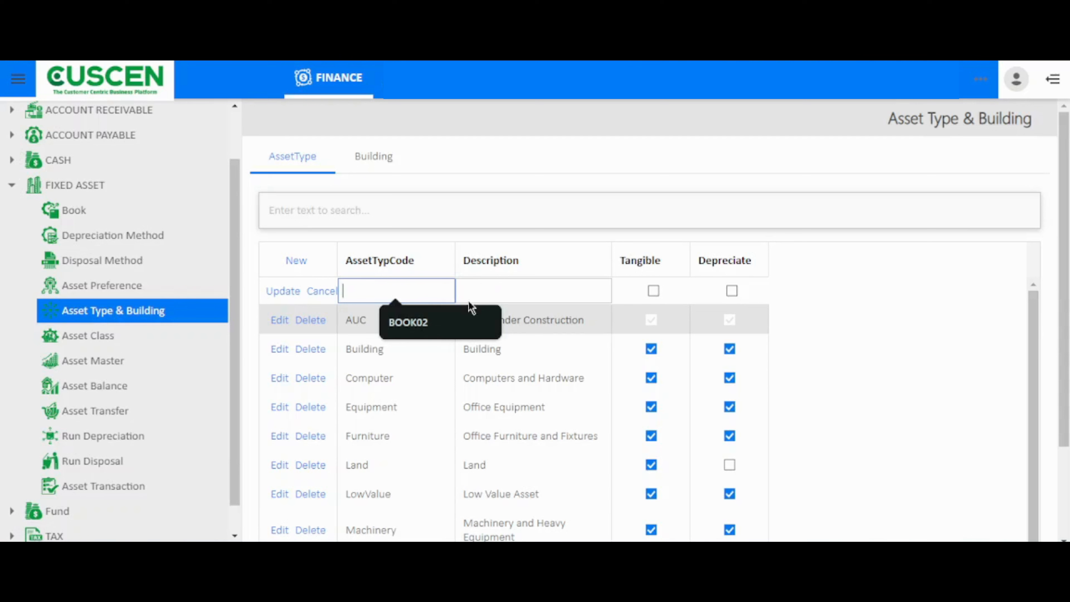
click(483, 289)
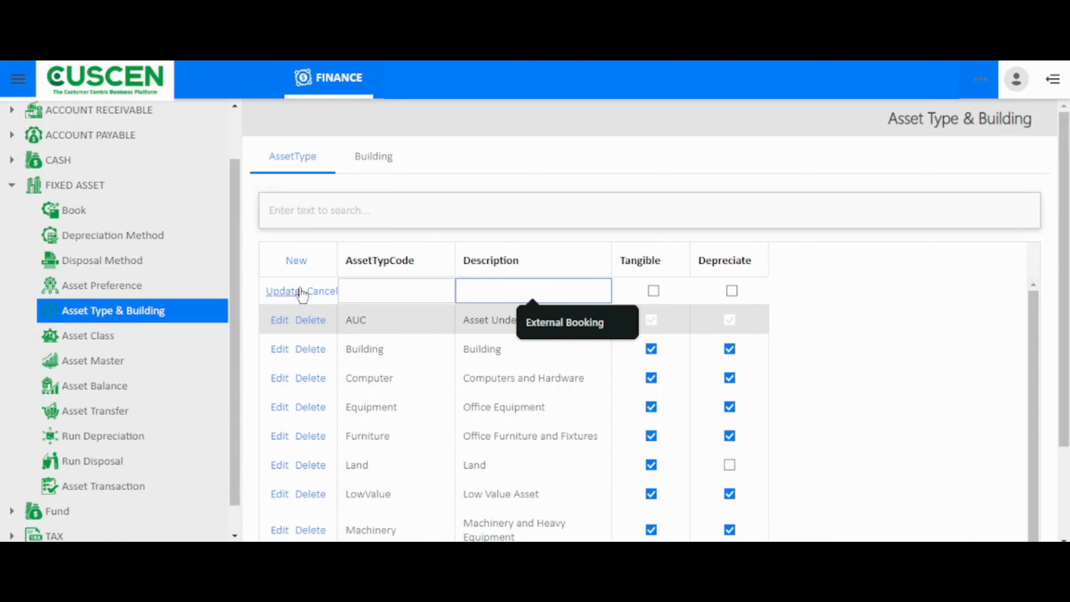
click(323, 291)
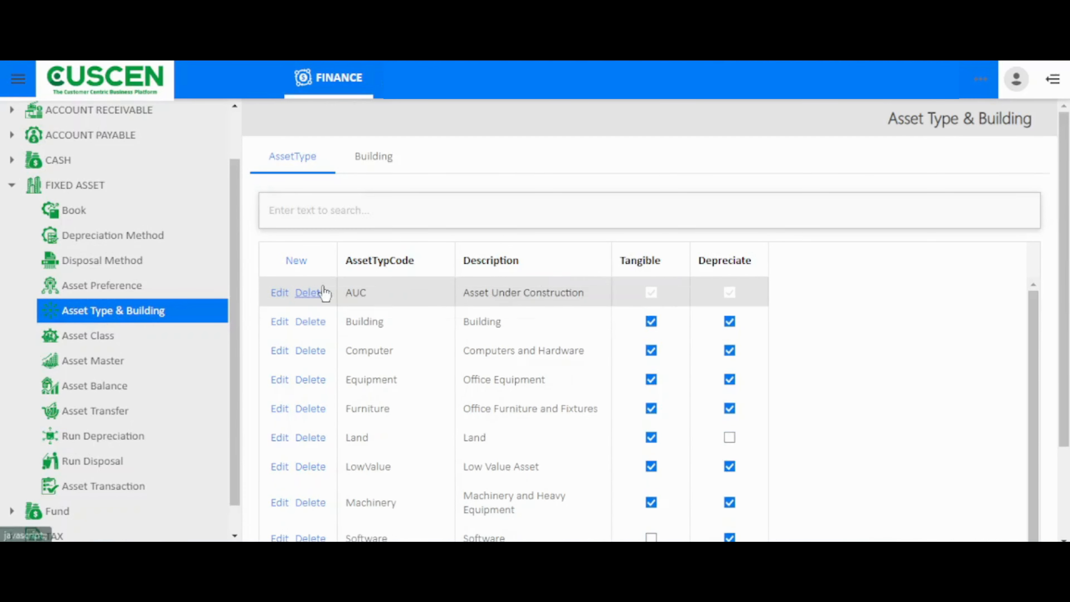
Open the building list, view the blank key and description fields of a new building, and discard it.
click(364, 171)
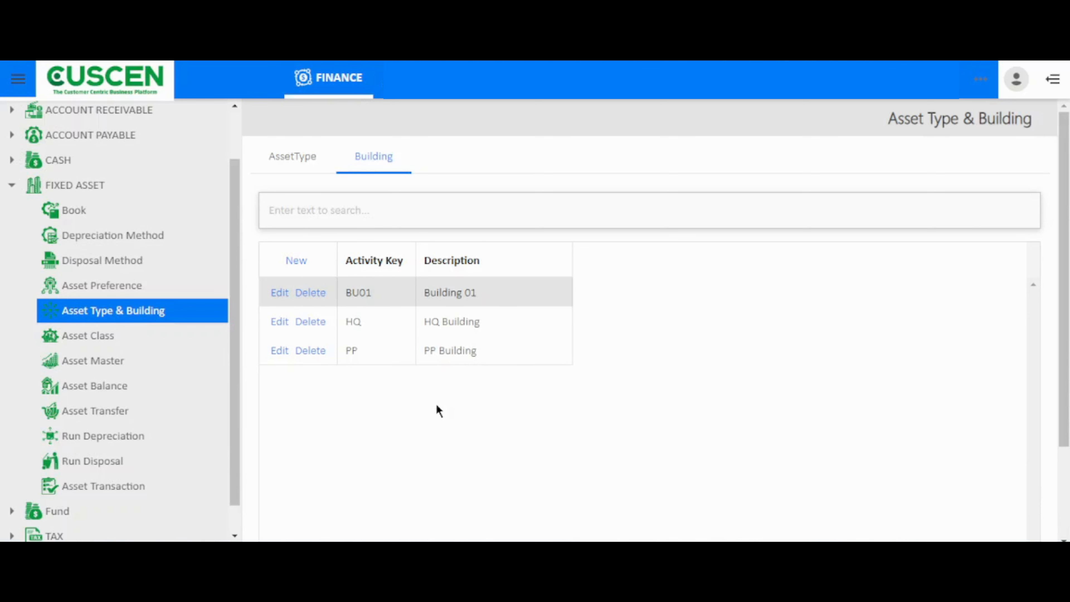
click(304, 265)
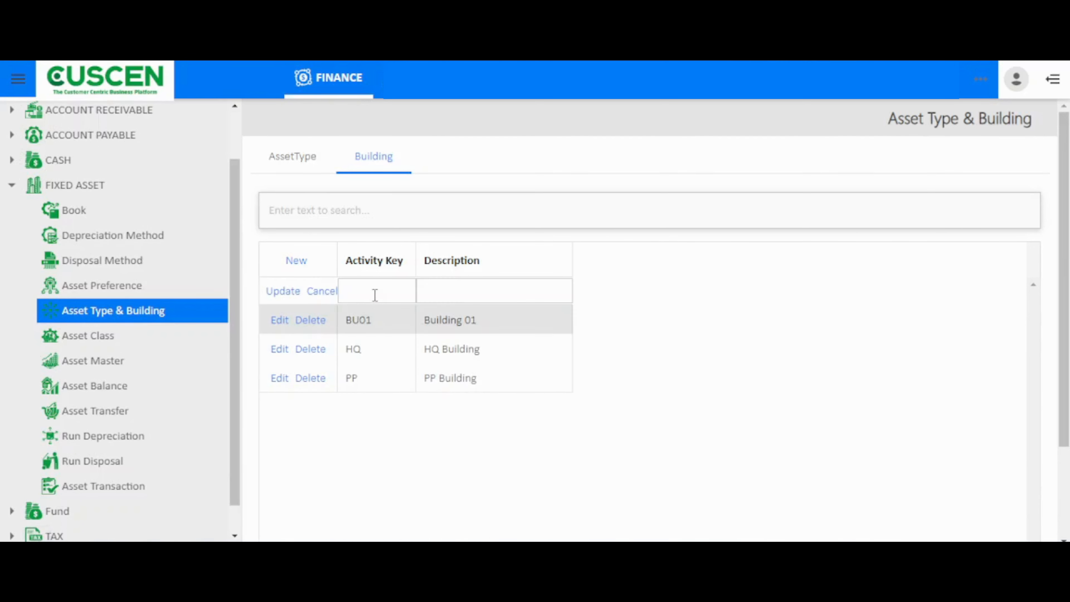
click(442, 290)
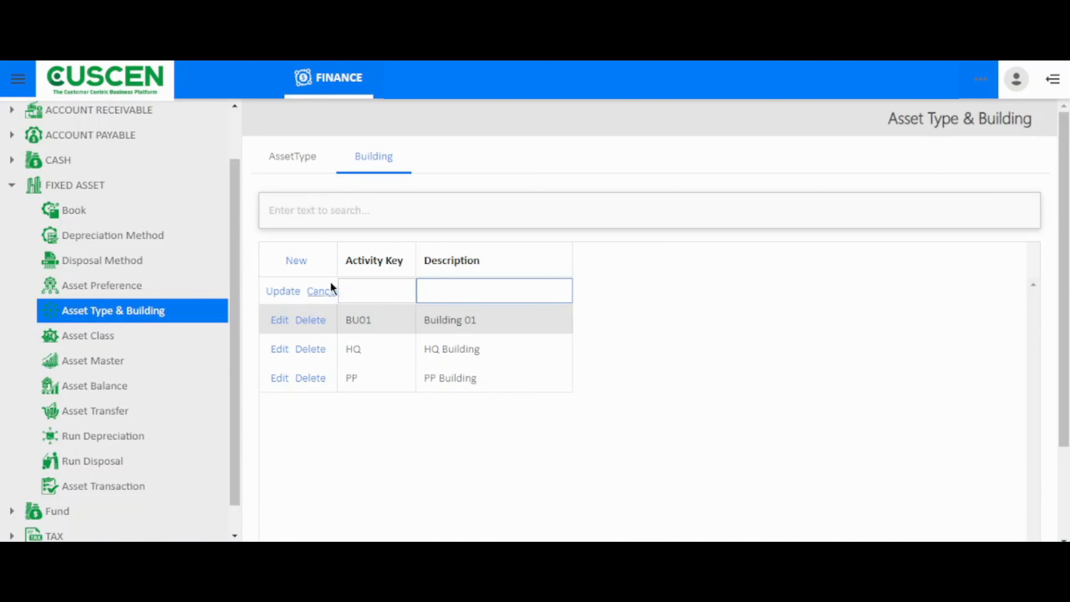
click(323, 292)
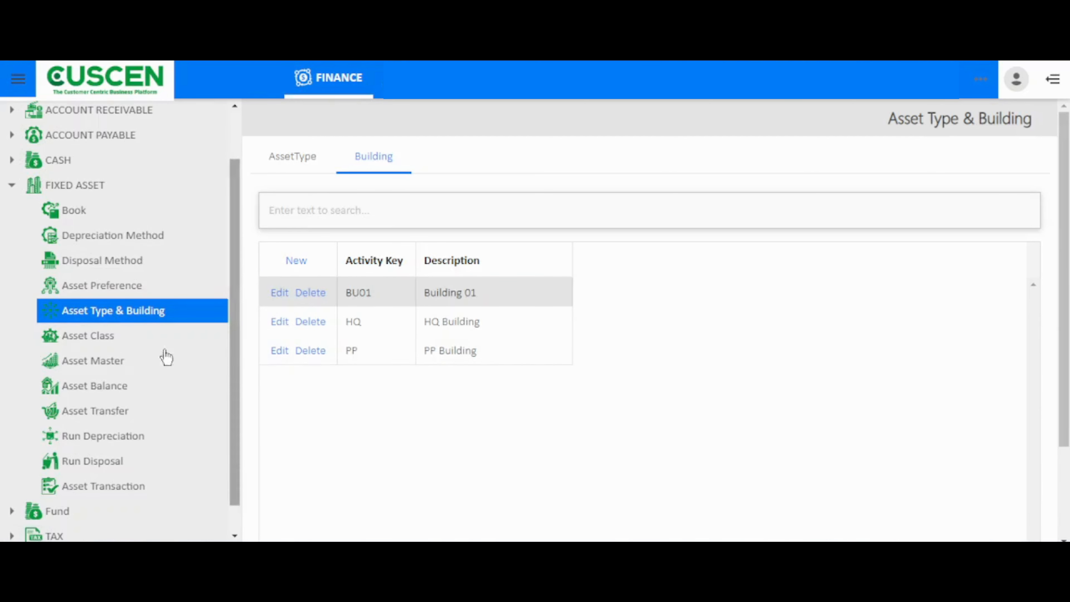
Open the AUC asset class and review its general information, depreciation settings and GL accounts.
click(114, 341)
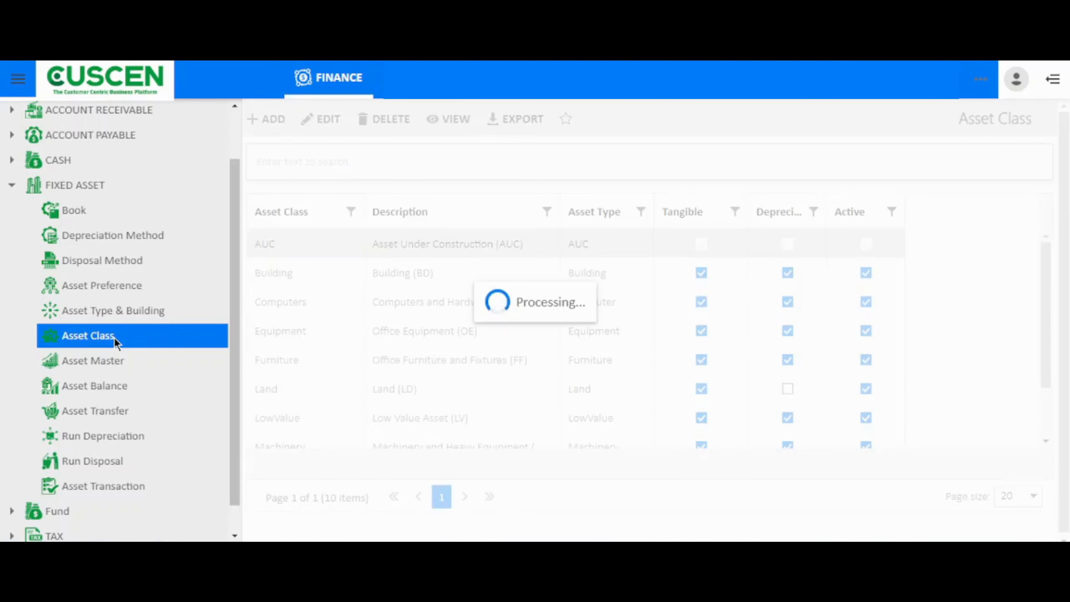
double_click(402, 246)
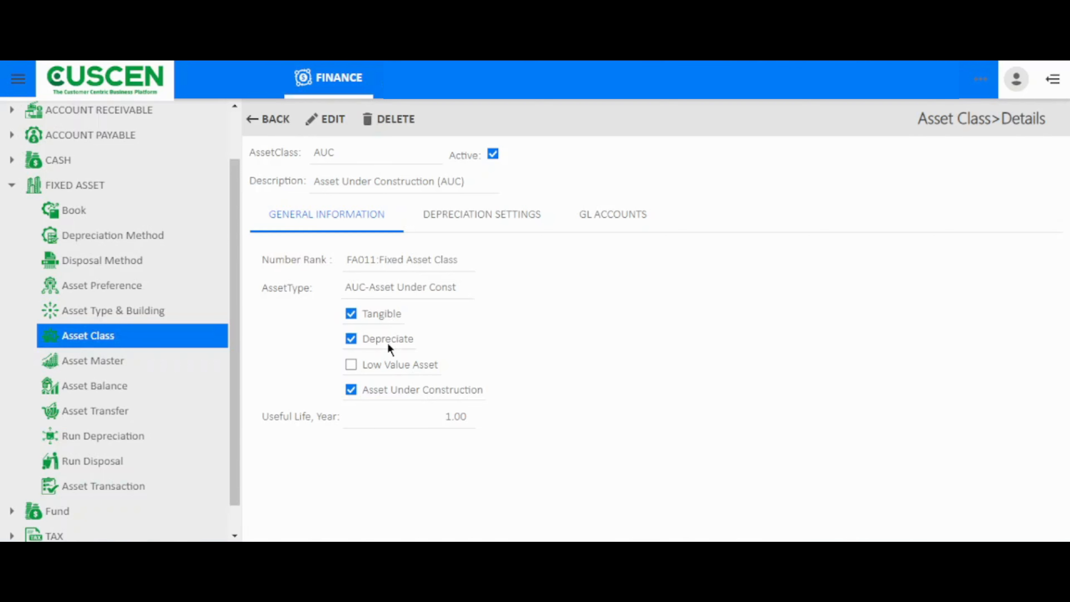
drag(280, 416, 383, 419)
click(457, 222)
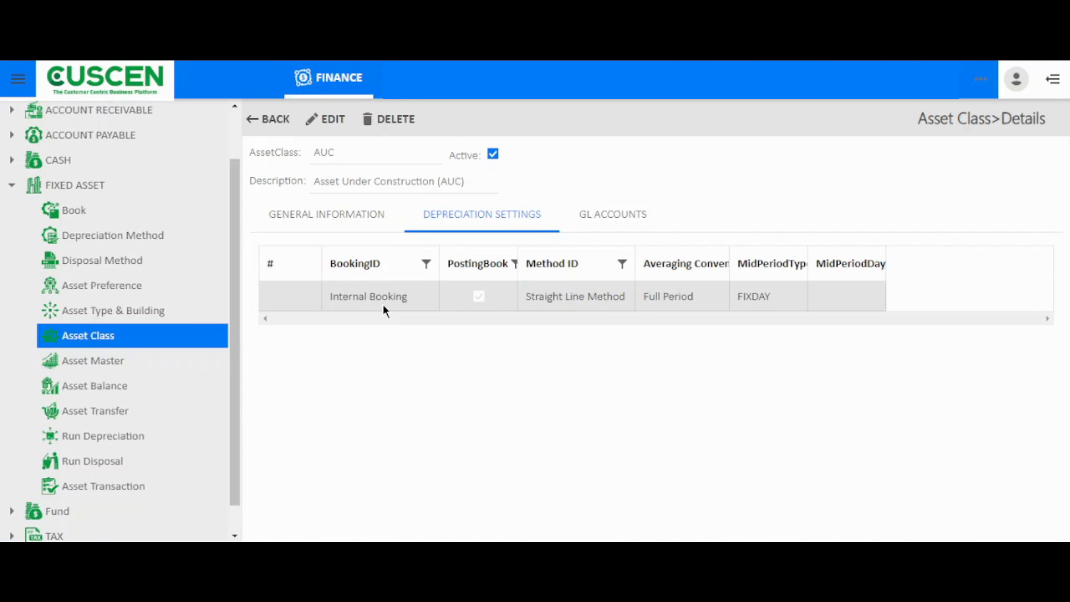
click(616, 211)
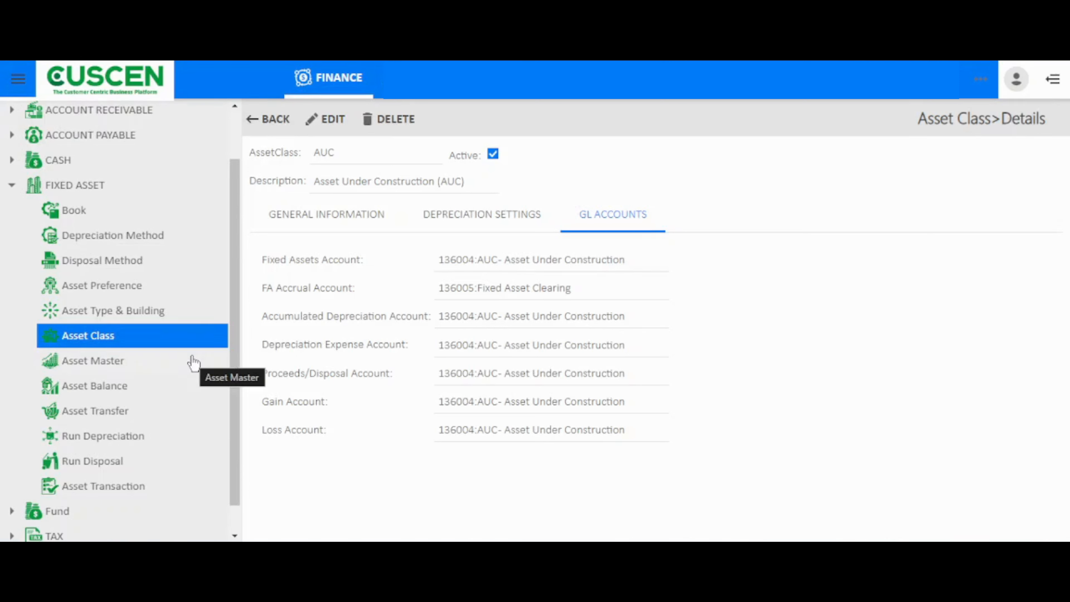
Open asset FAAUC00001 in the asset master and examine its asset code, parent asset and description.
click(124, 360)
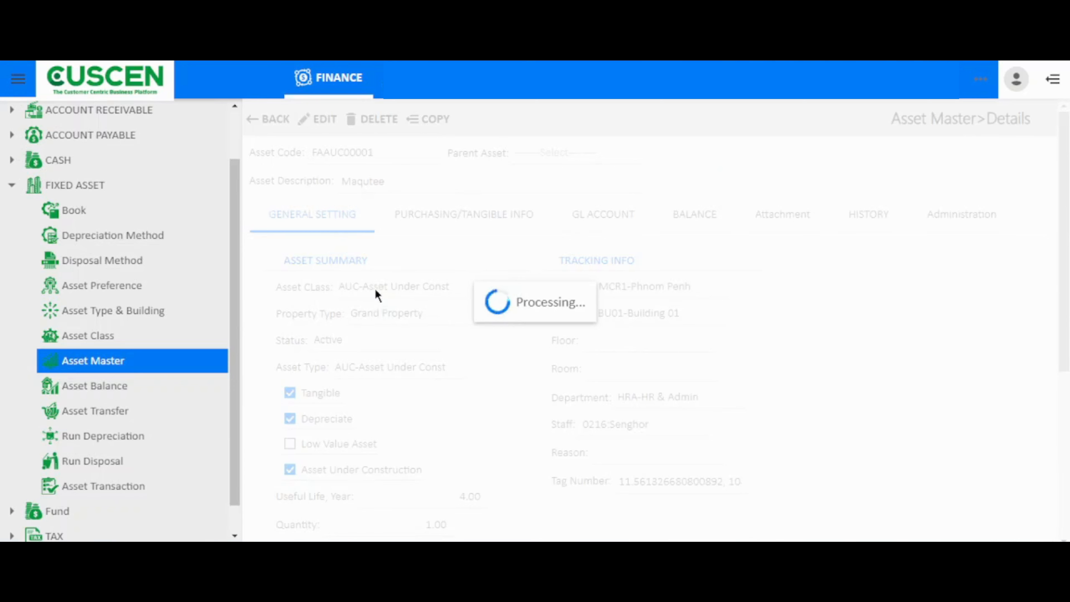
drag(401, 152, 323, 144)
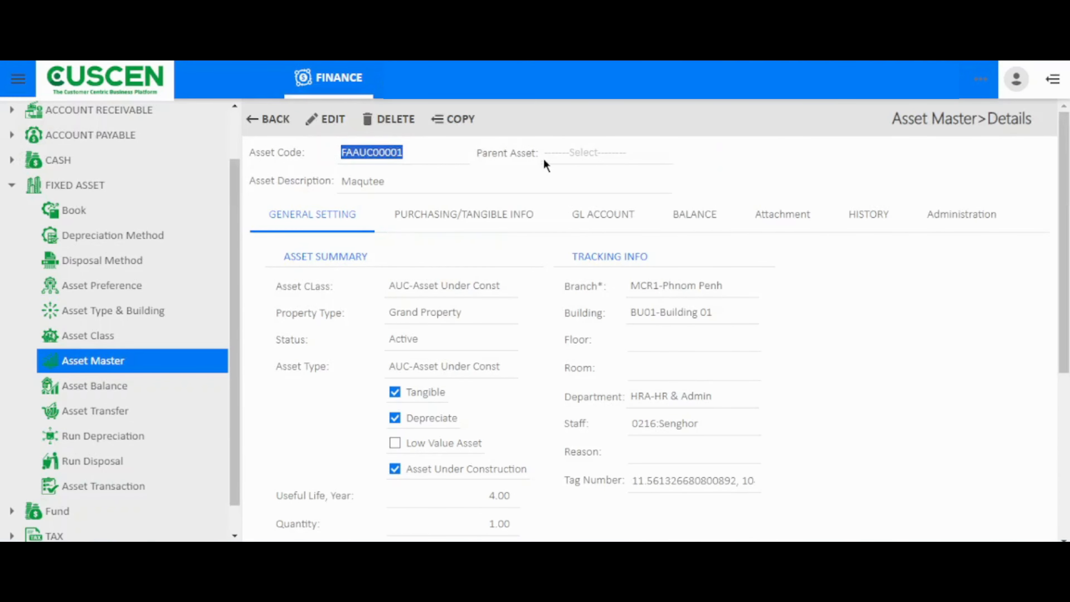
click(604, 159)
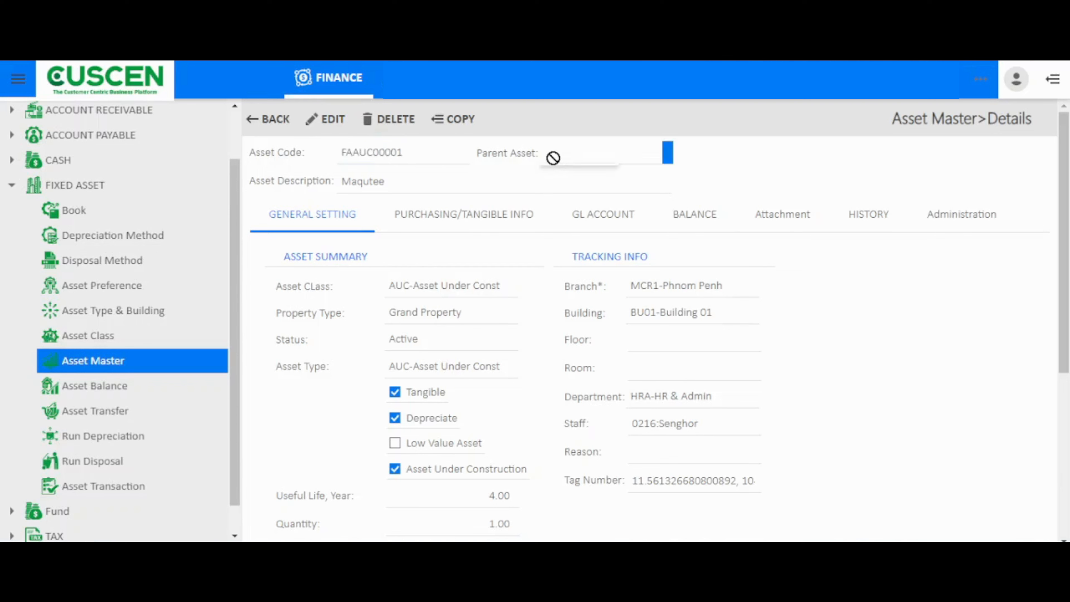
click(687, 173)
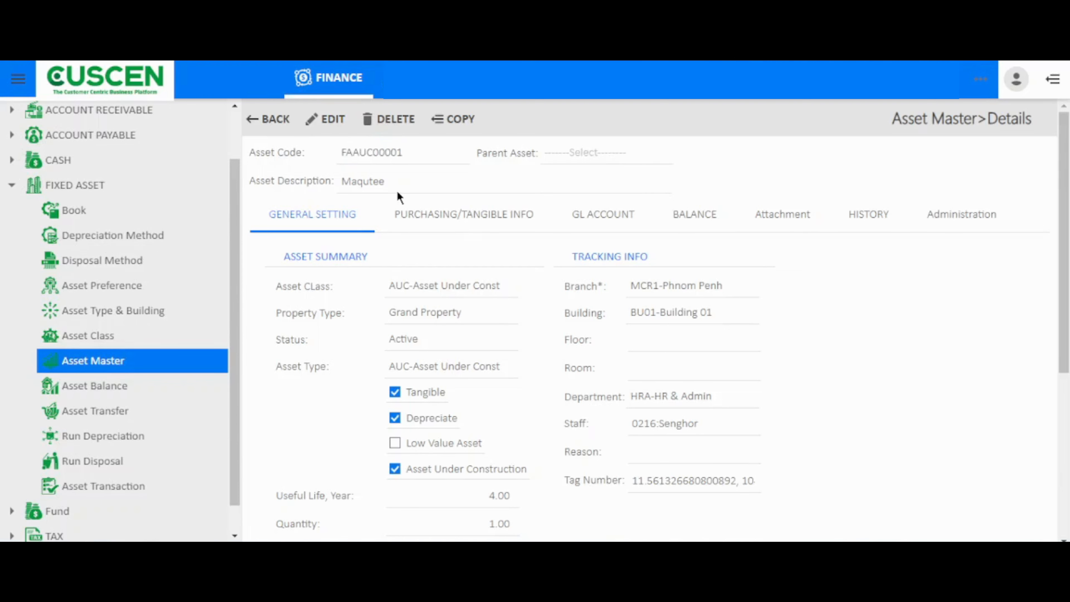
drag(397, 191, 351, 191)
click(343, 206)
Review the asset summary from asset class, property type and status through useful life, quantity and receipt date.
scroll(376, 249, down, 1)
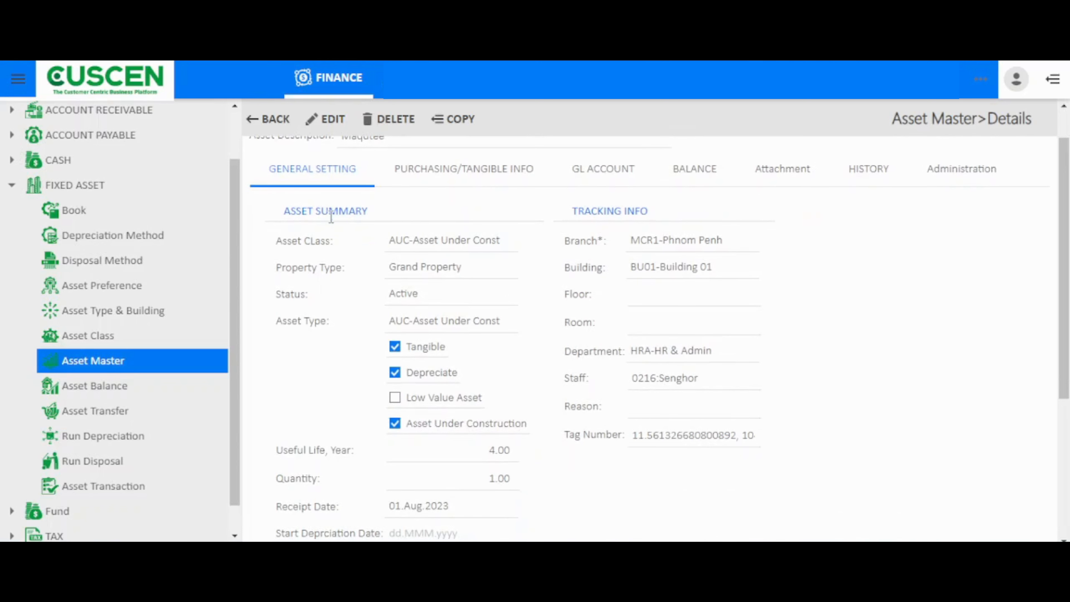
scroll(545, 319, down, 1)
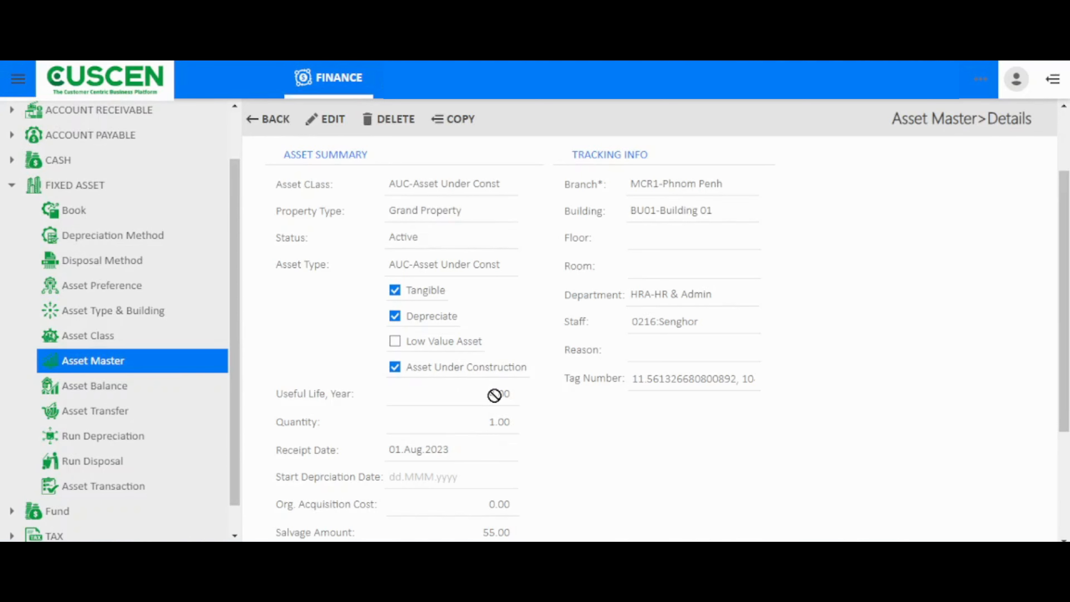
scroll(480, 421, down, 1)
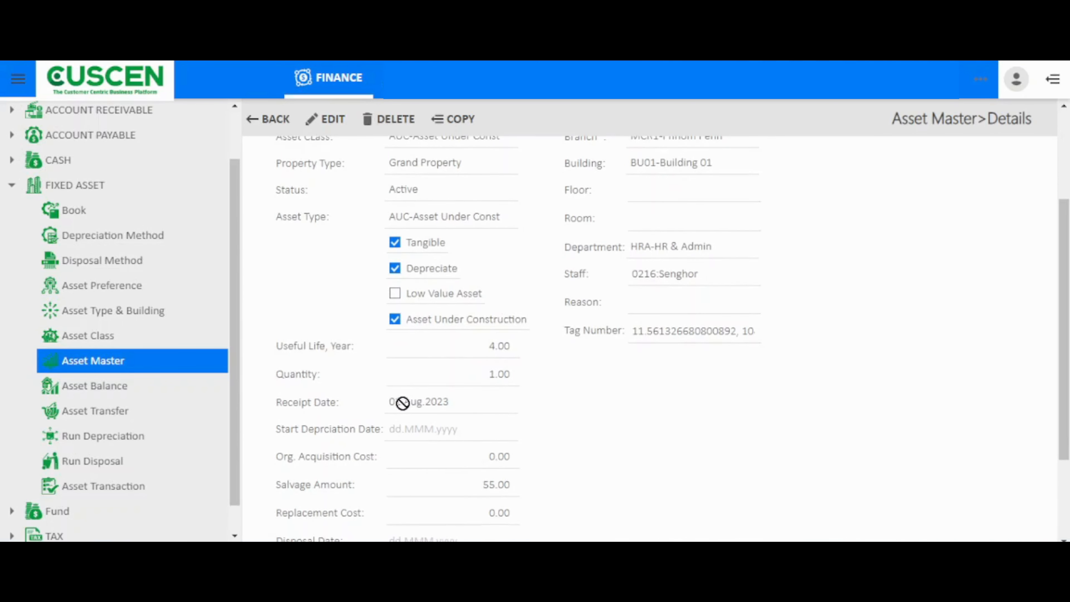
scroll(403, 402, down, 1)
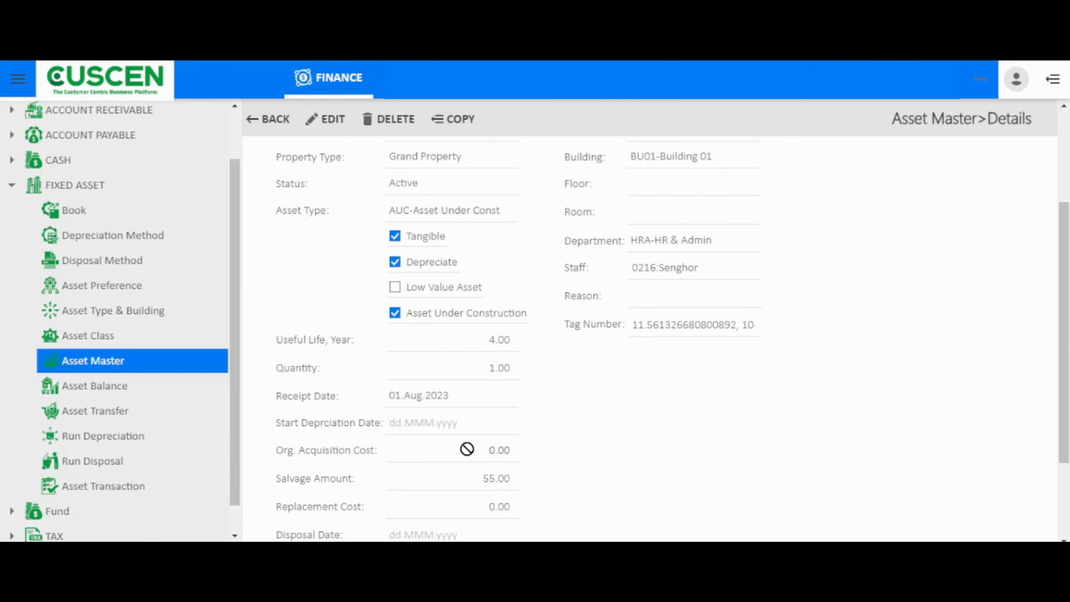
Examine the asset's original acquisition cost, salvage amount, replacement cost and disposal details.
drag(467, 448, 538, 457)
drag(521, 482, 468, 478)
scroll(468, 478, down, 2)
scroll(468, 478, down, 1)
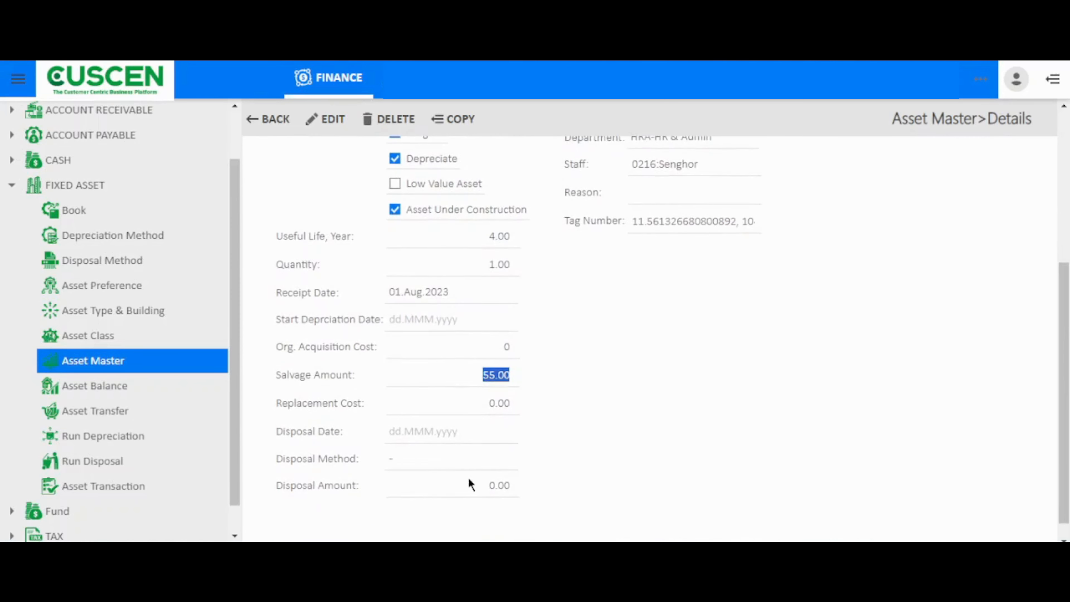
drag(515, 403, 482, 405)
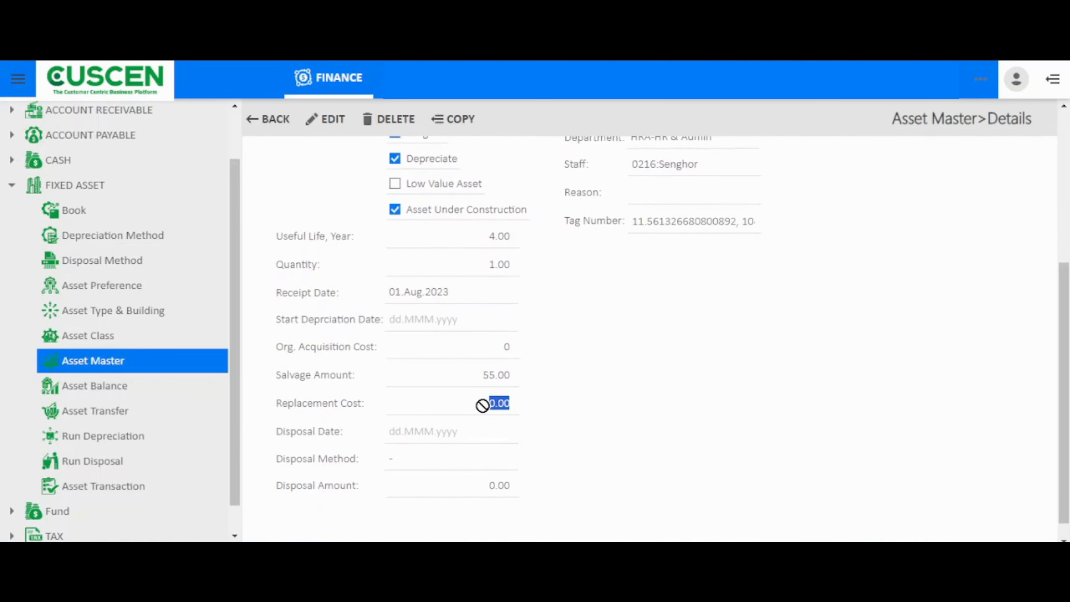
click(450, 433)
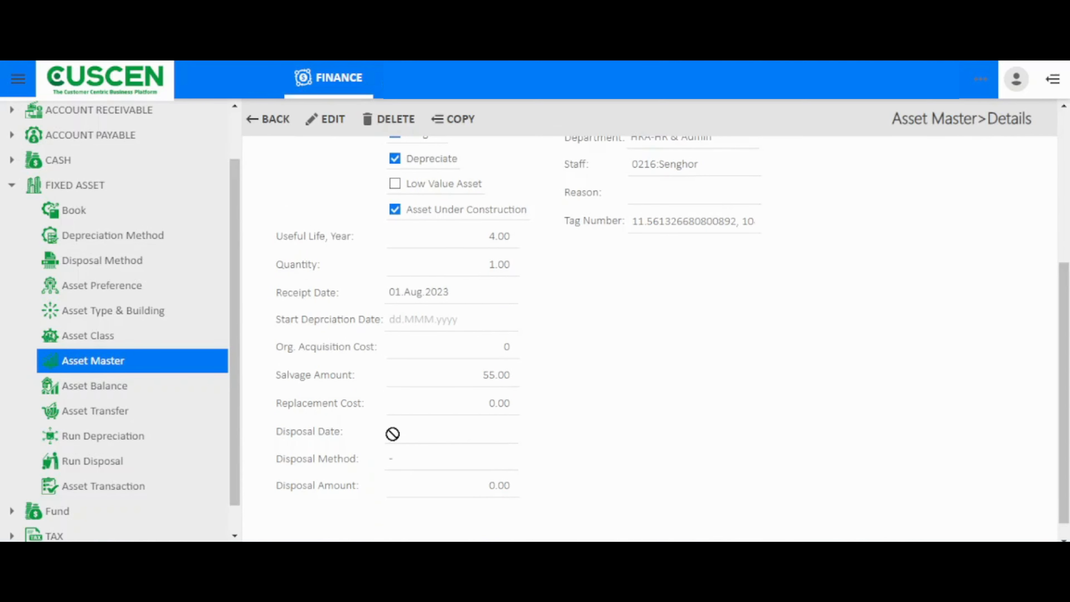
click(608, 327)
Review the asset's tracking information, including branch, building, department, staff and tag number.
scroll(501, 483, up, 2)
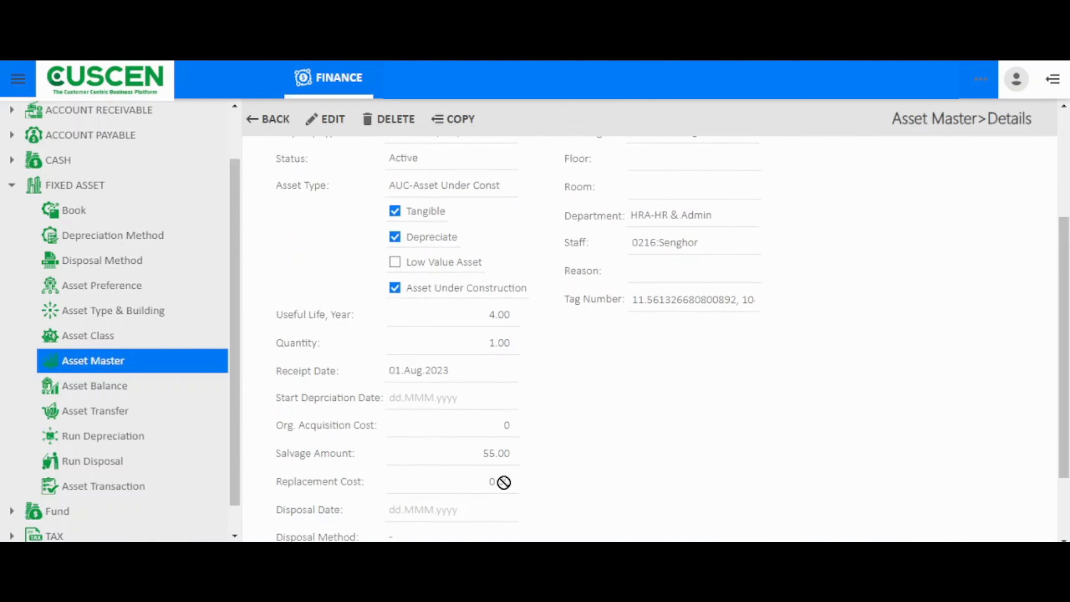
scroll(504, 482, up, 3)
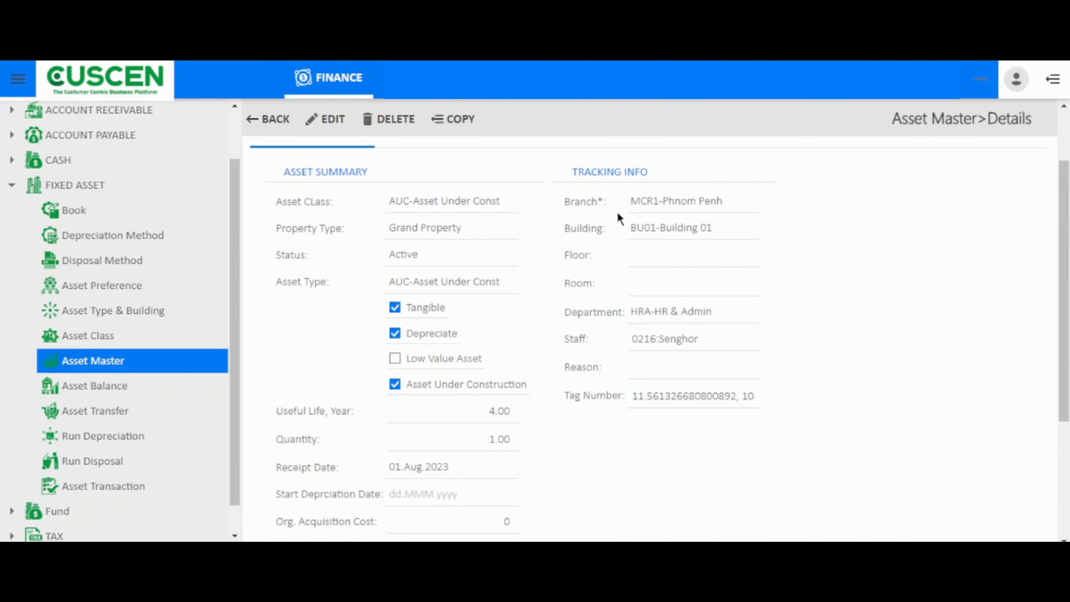
scroll(618, 213, up, 2)
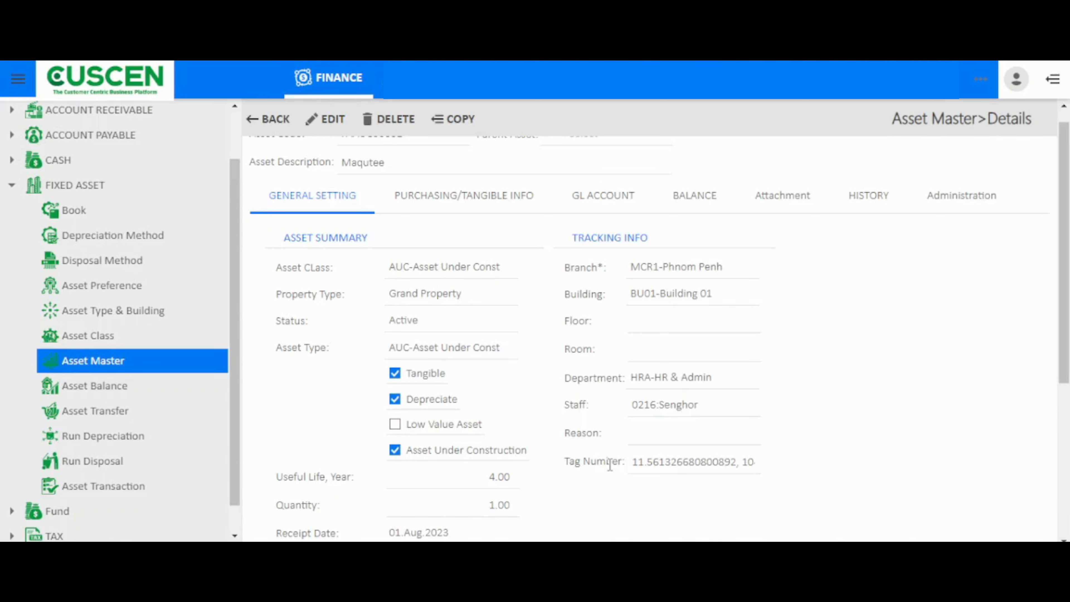
Look through the asset's purchasing and tangible info, GL accounts, balance, attachments and history.
click(473, 196)
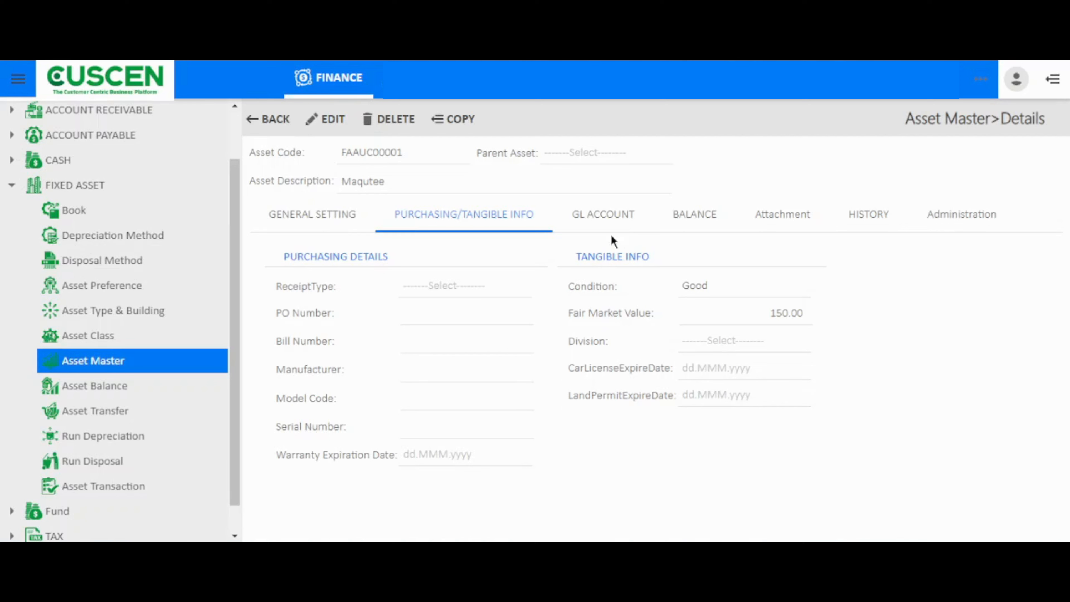
click(603, 223)
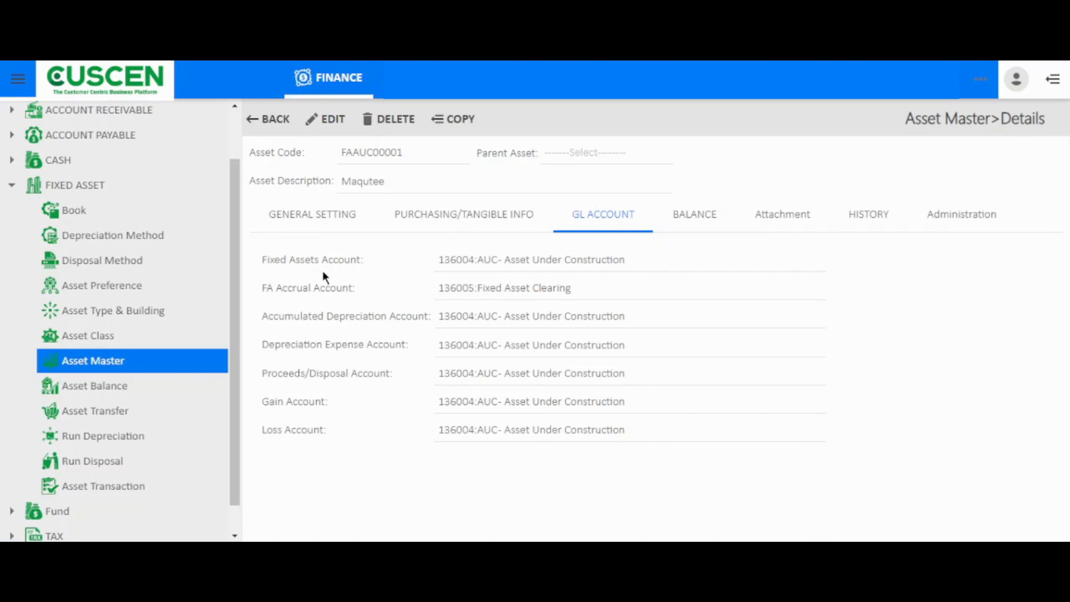
click(679, 217)
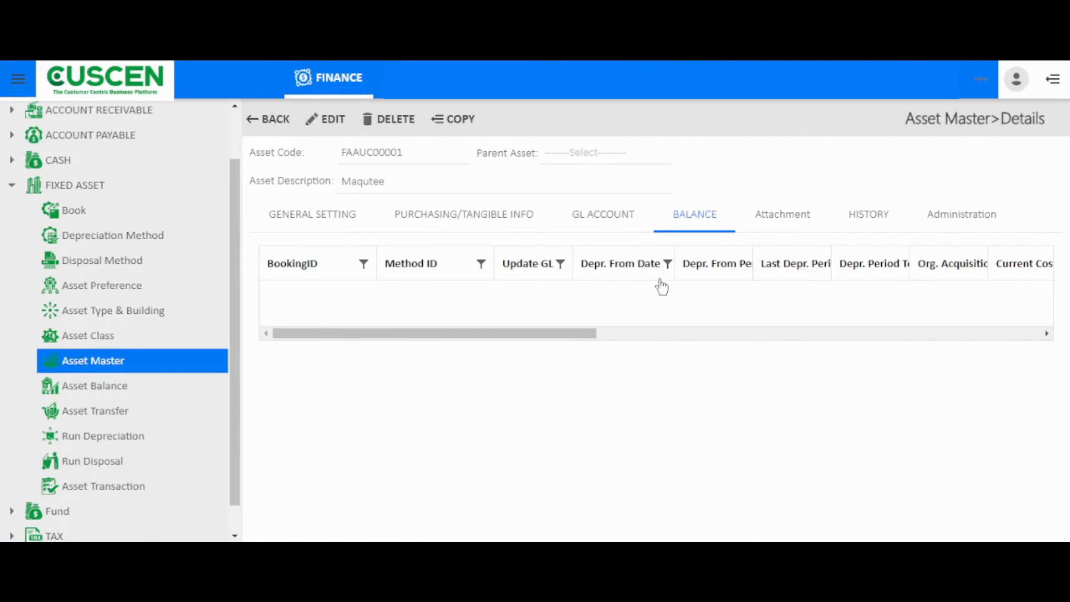
click(792, 230)
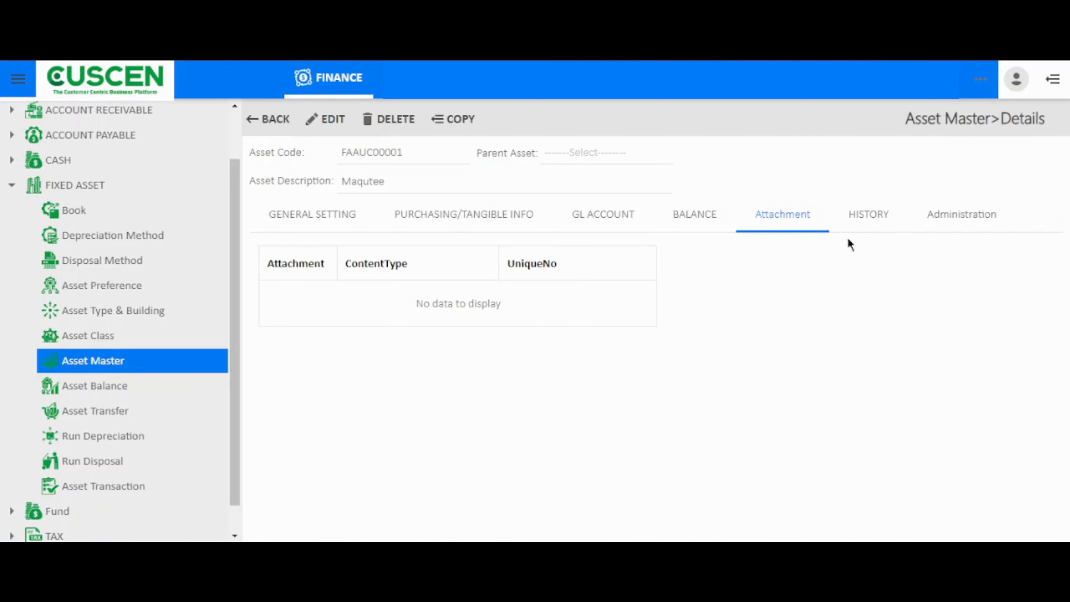
click(873, 232)
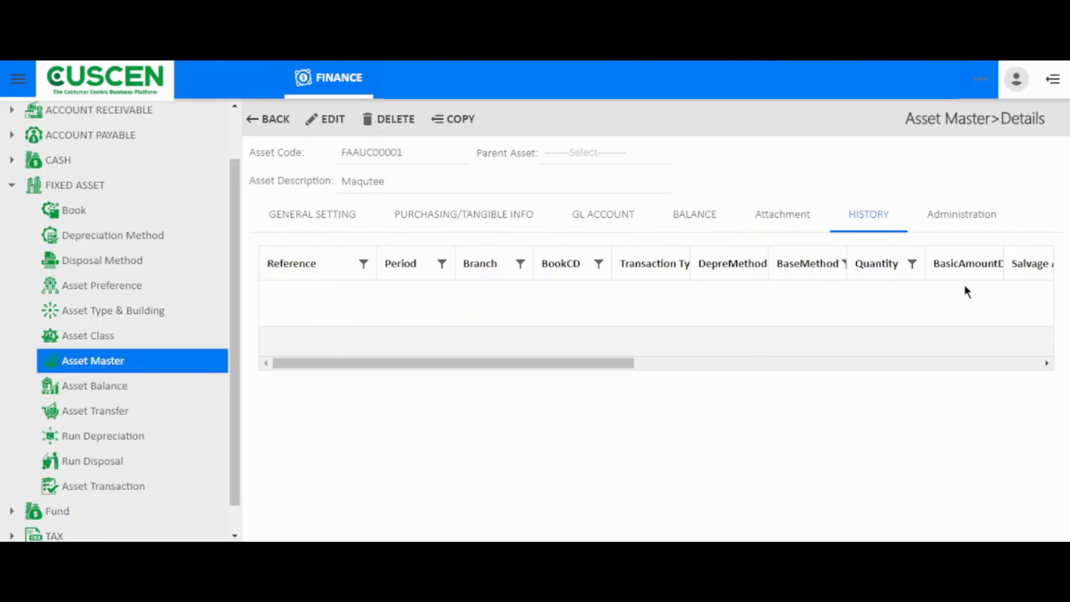
List the asset balances for book BOOK01-Internal Booking, branch HQ01-Phnom Penh, asset class Furniture and Fixtures (FF) and status B.
click(106, 390)
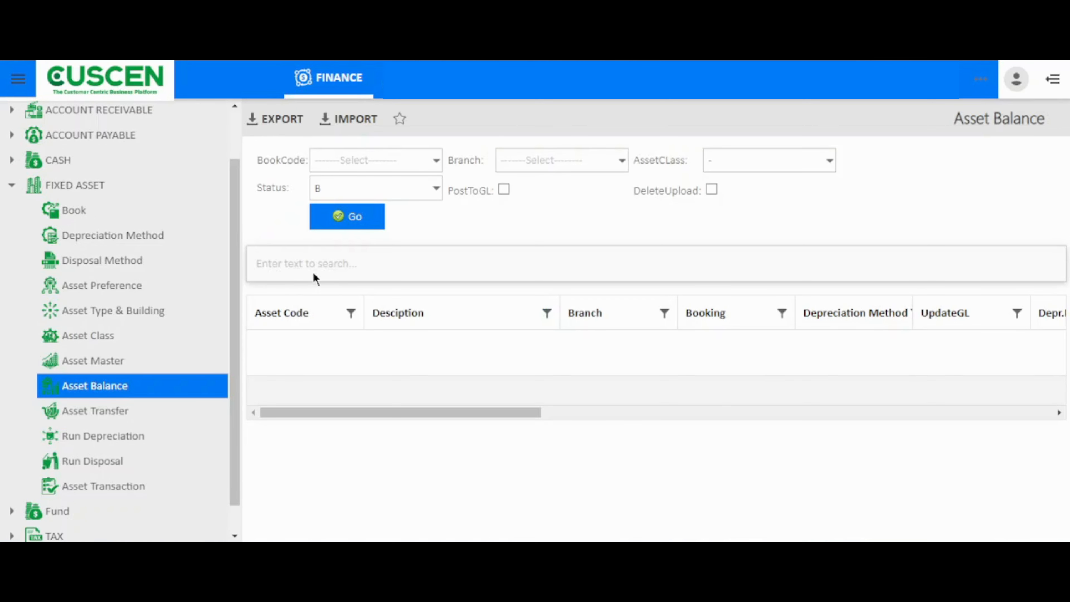
click(436, 168)
click(421, 200)
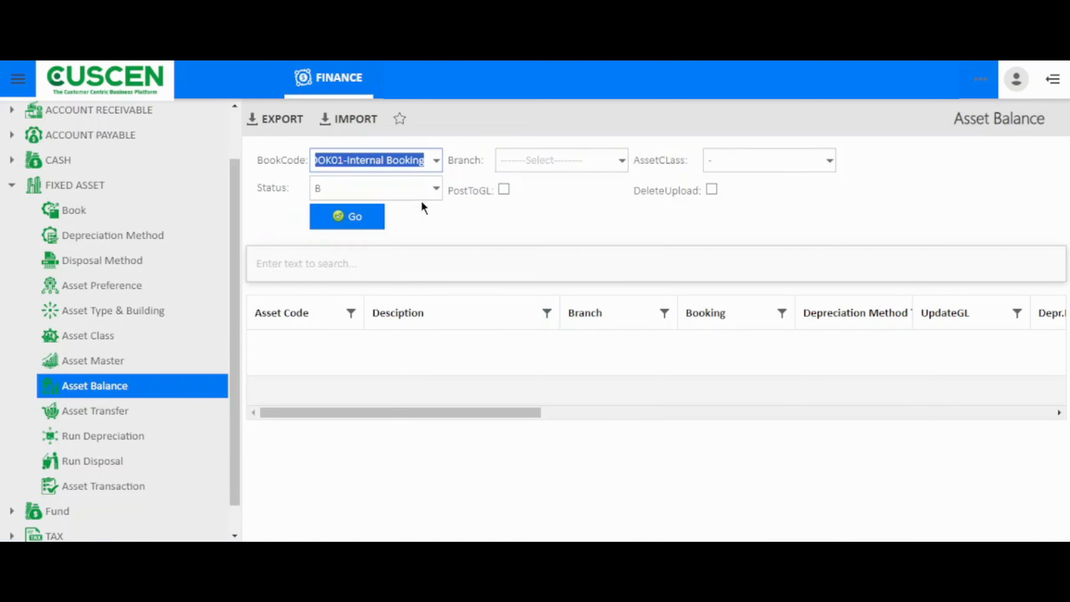
click(578, 163)
click(576, 194)
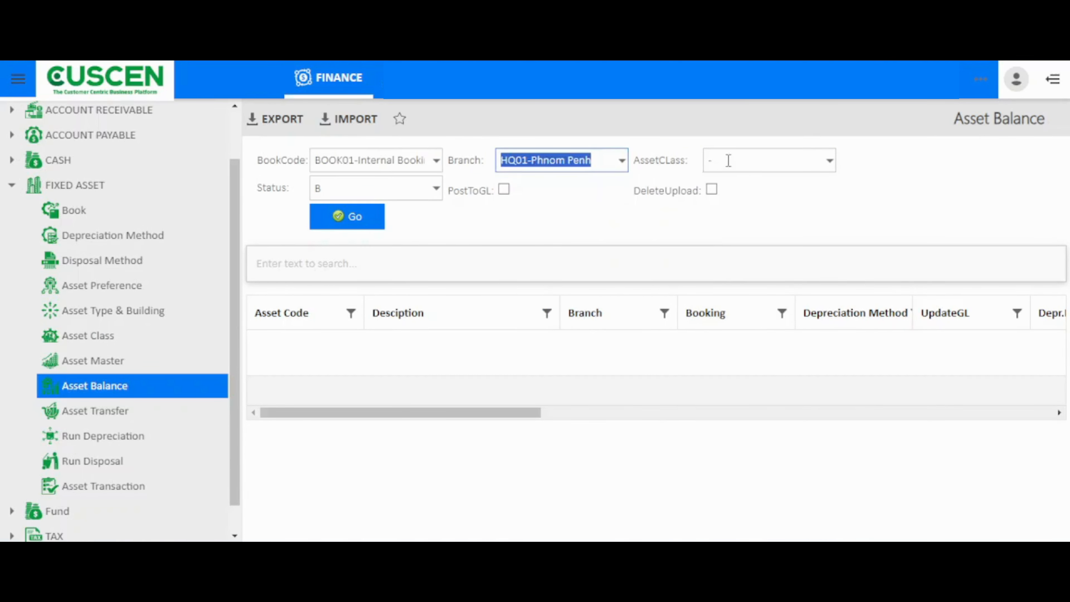
click(728, 162)
click(730, 198)
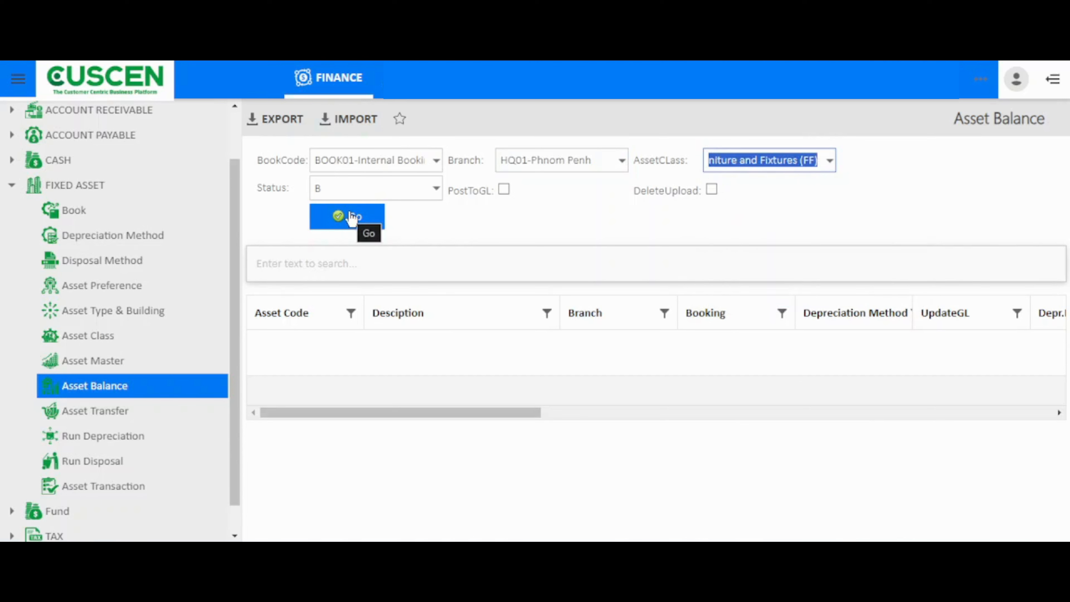
click(436, 188)
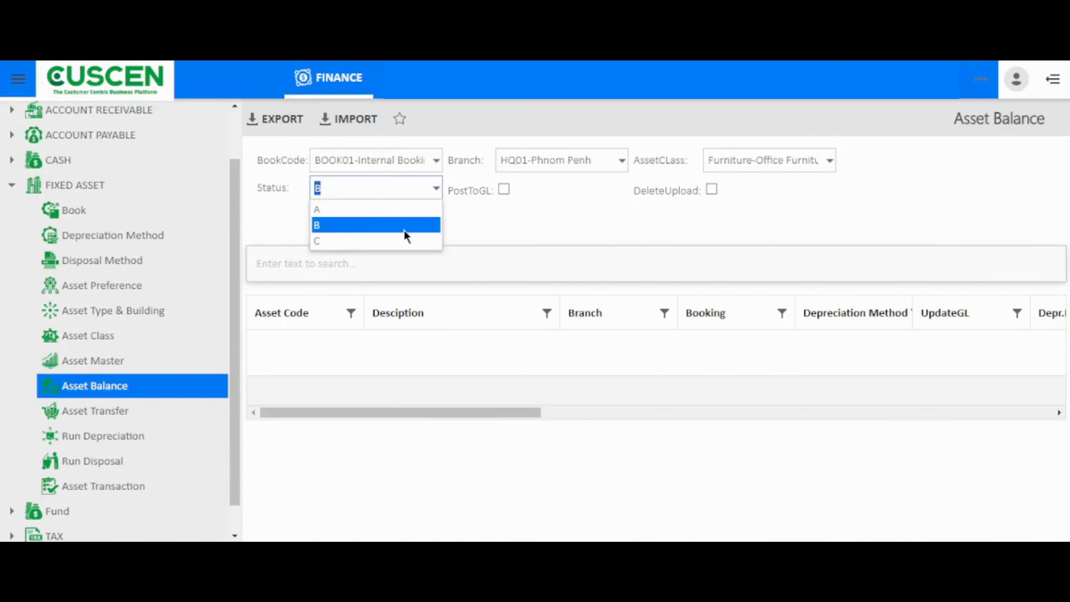
click(454, 222)
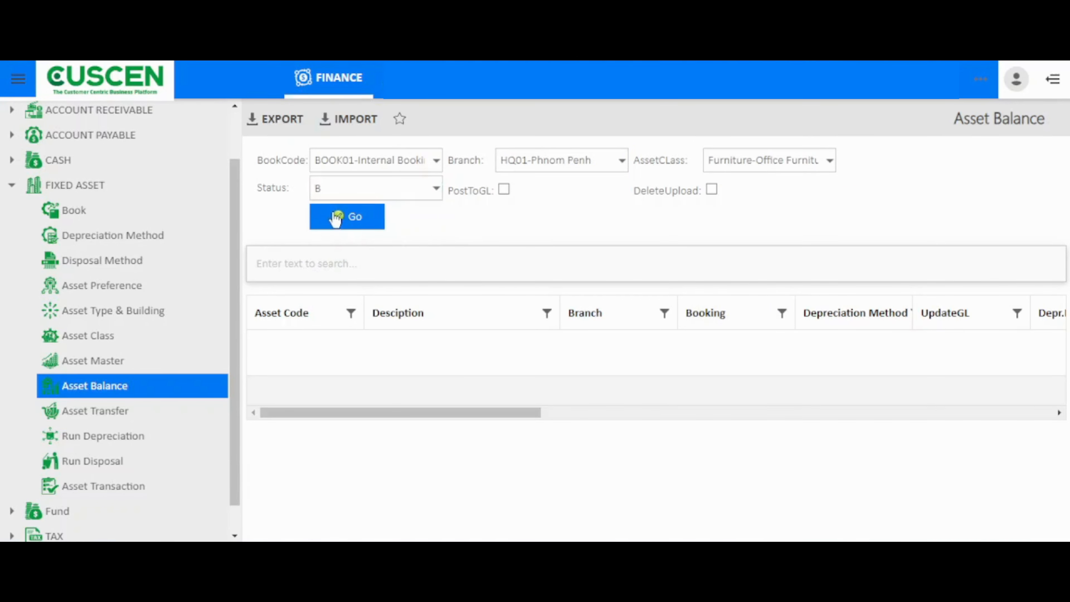
click(334, 216)
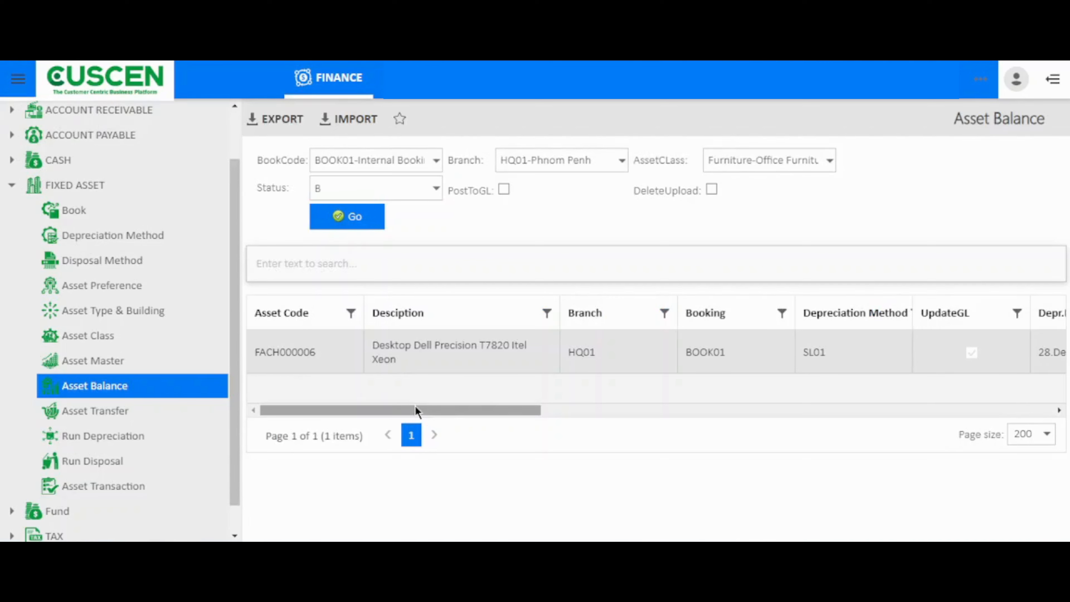
Review the listed asset balance from branch and depreciation periods through costs, net value, useful life, status and reference.
drag(415, 406, 510, 398)
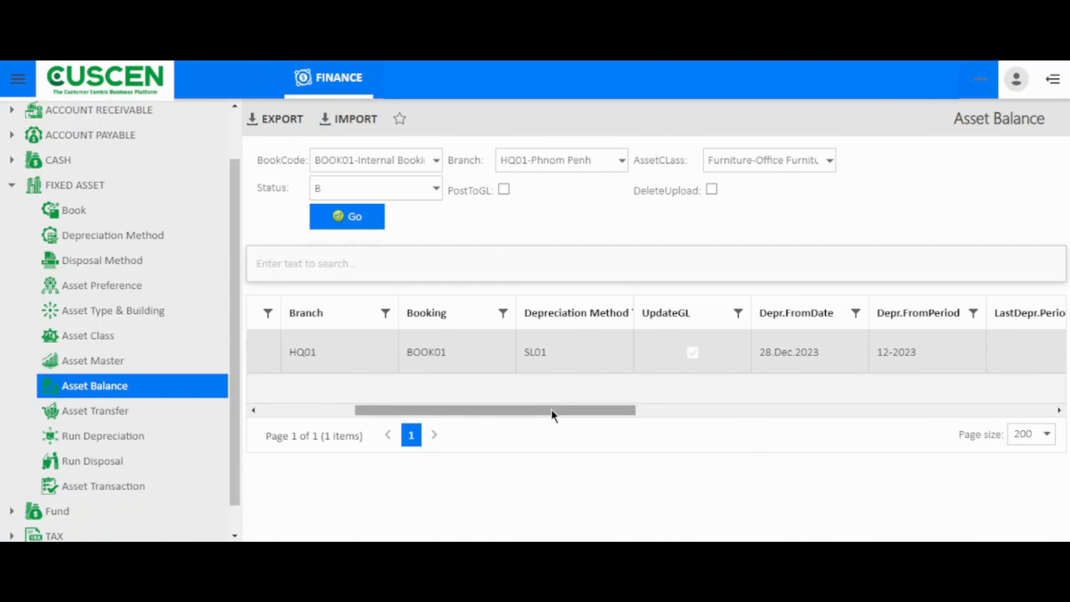
drag(552, 409, 631, 398)
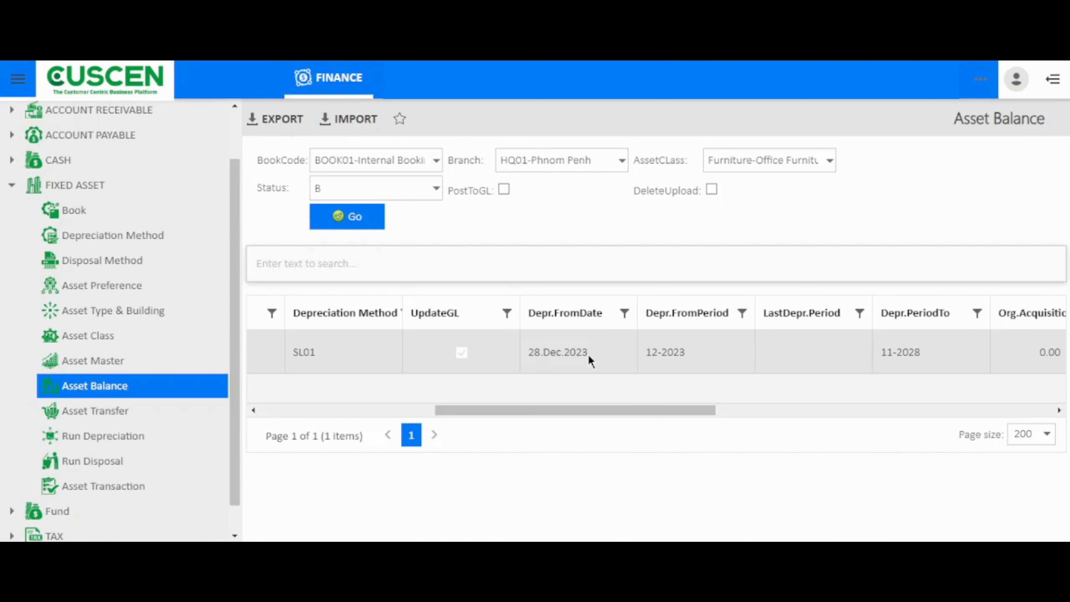
drag(669, 409, 803, 396)
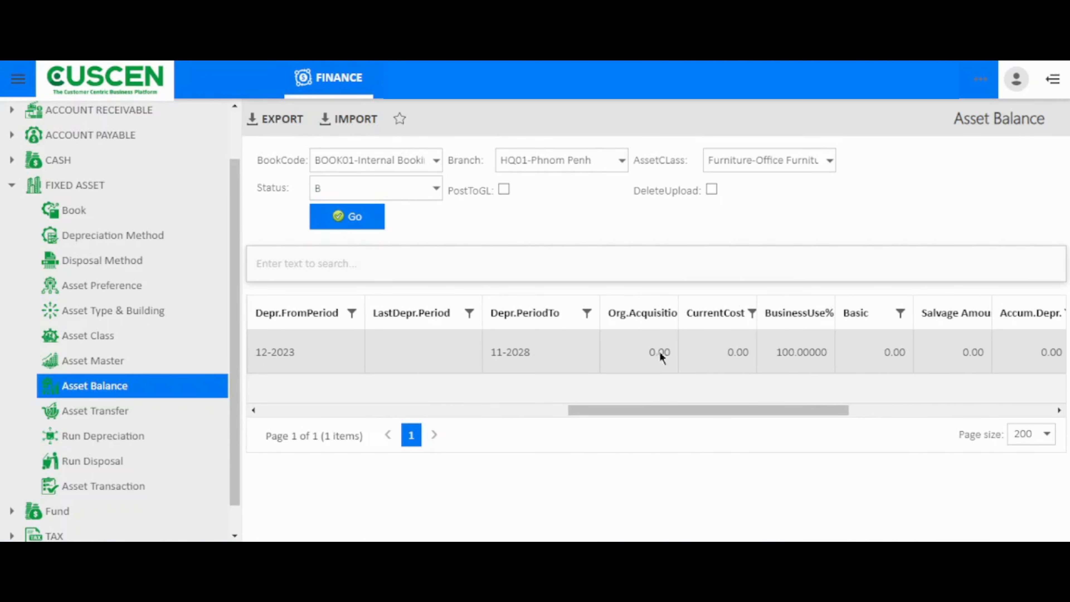
drag(693, 415, 926, 394)
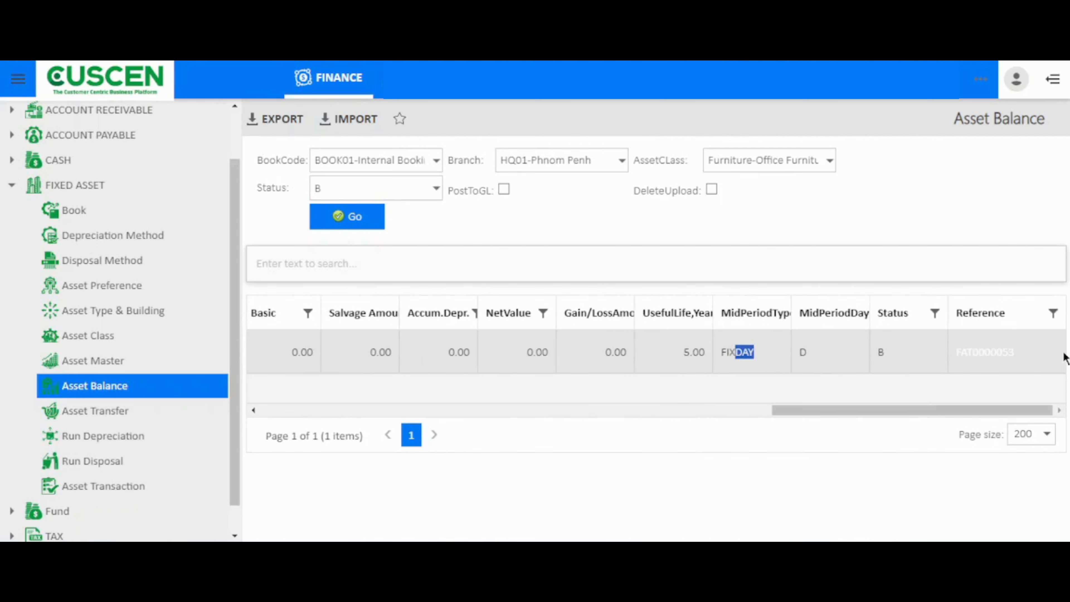
drag(1034, 364, 957, 364)
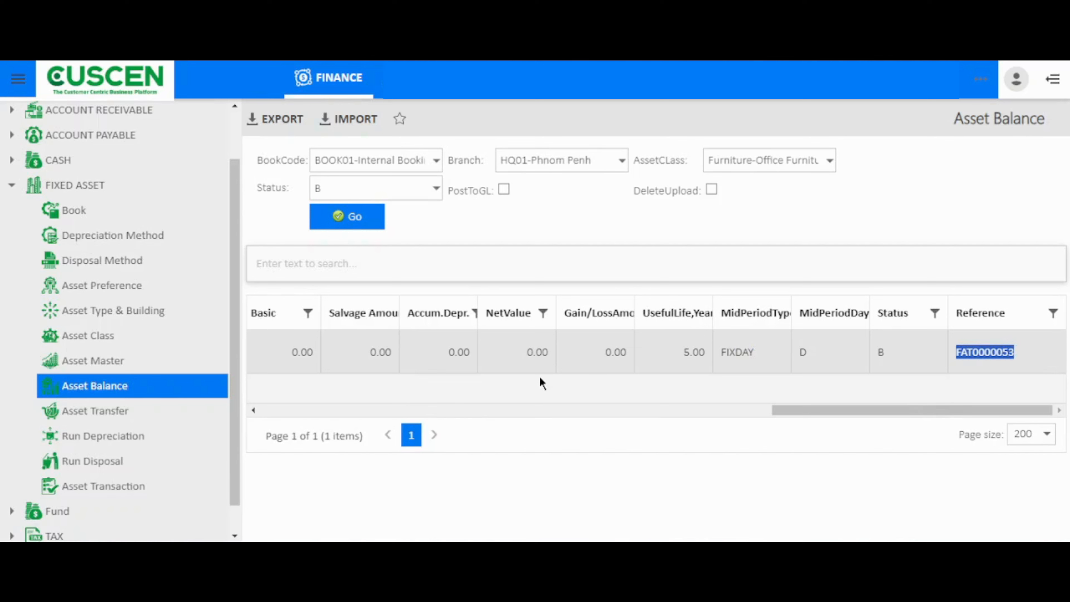
Create an asset transfer from waiting-list asset FAAUC00007 (FA Building 1) to asset FAAUC00001 (Maqutee).
click(109, 419)
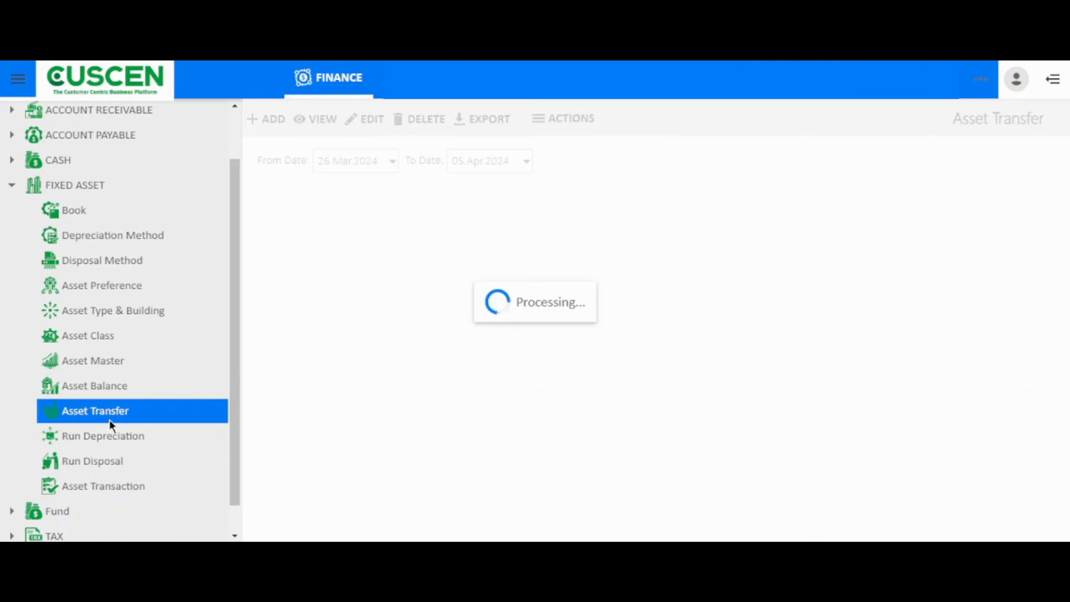
click(320, 202)
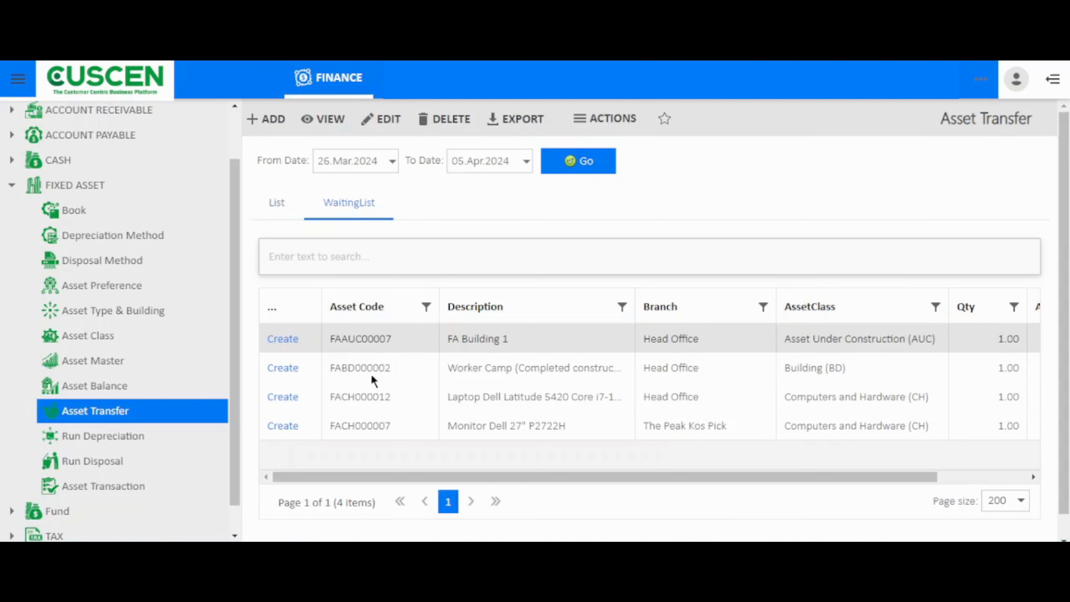
click(287, 343)
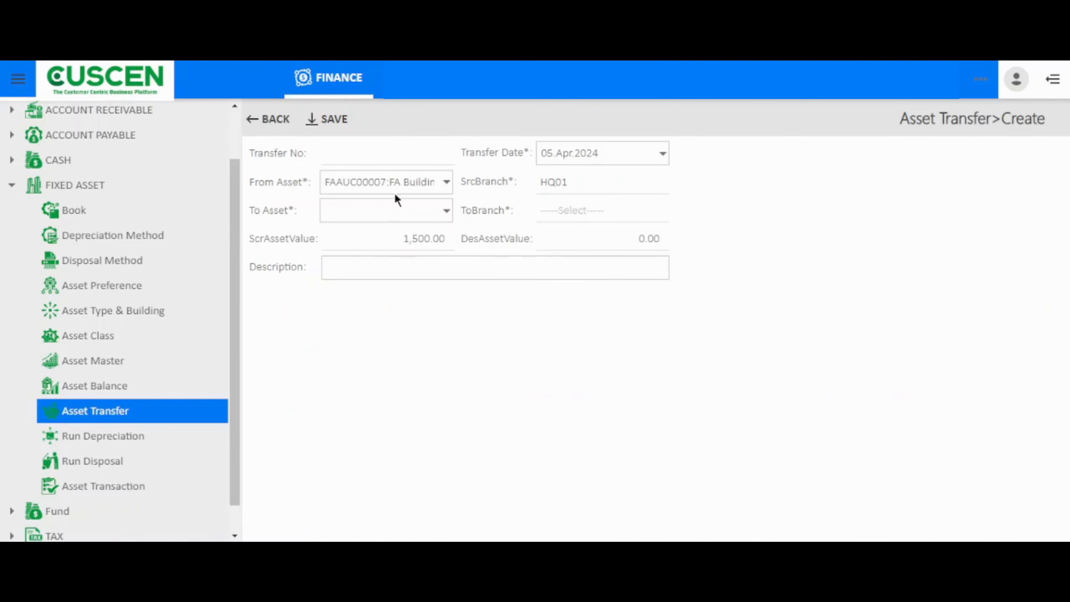
click(447, 182)
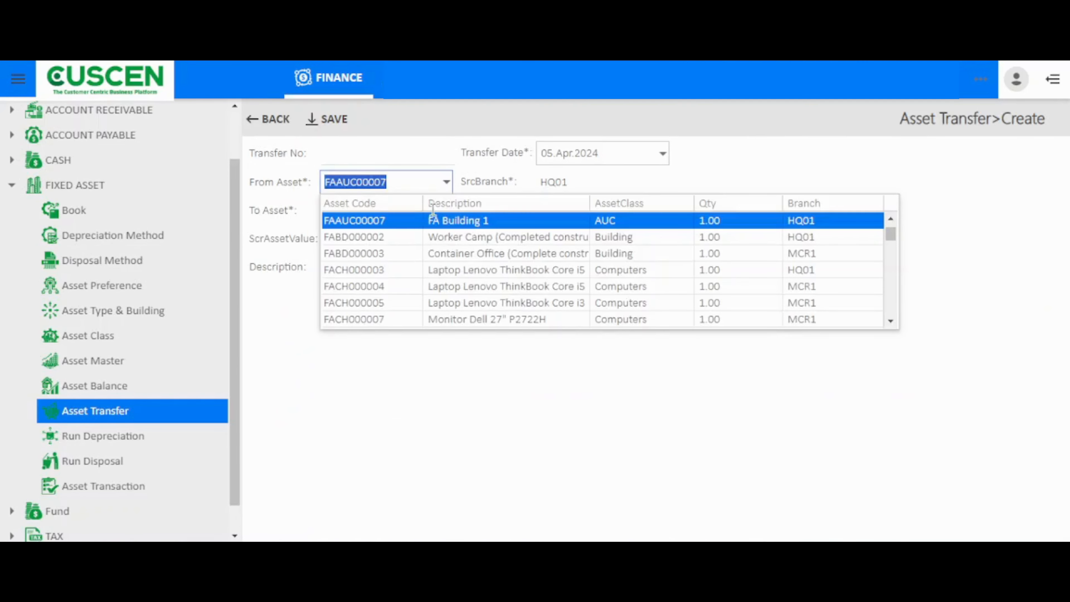
click(433, 223)
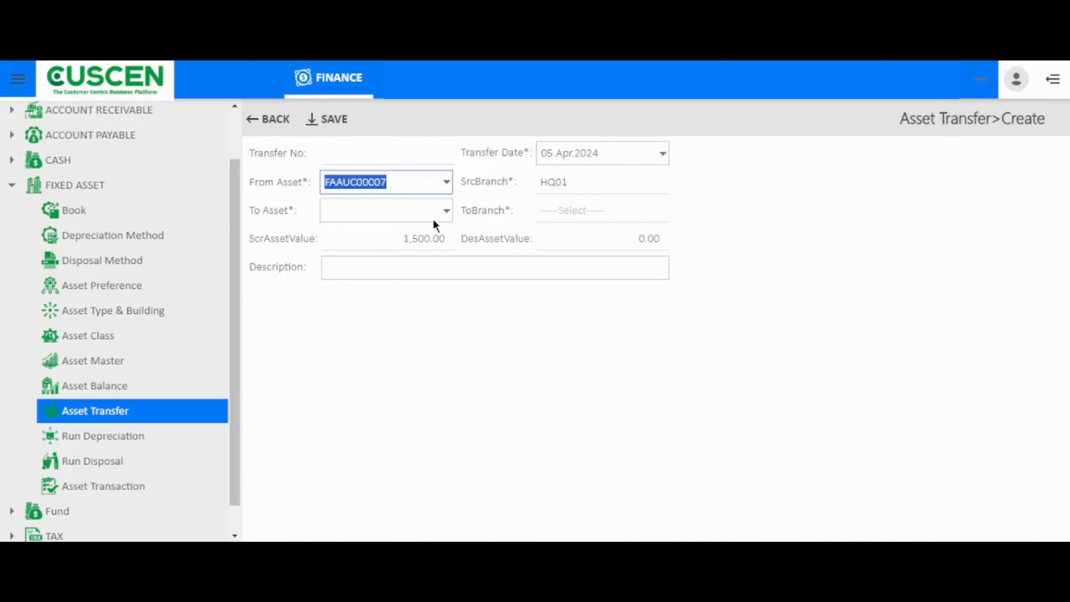
click(445, 210)
click(425, 252)
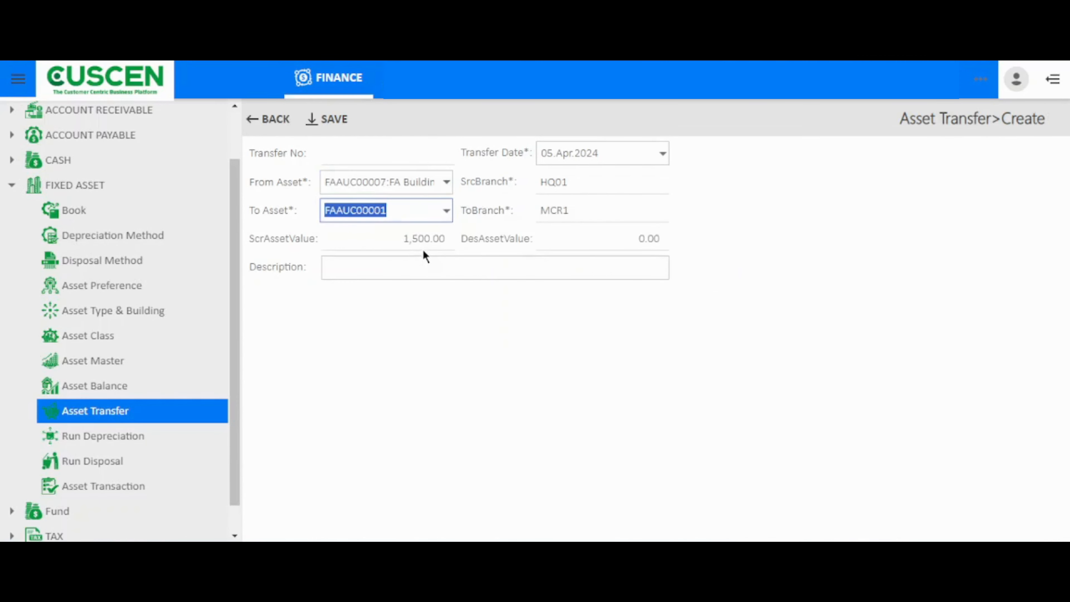
drag(538, 211, 575, 202)
click(742, 198)
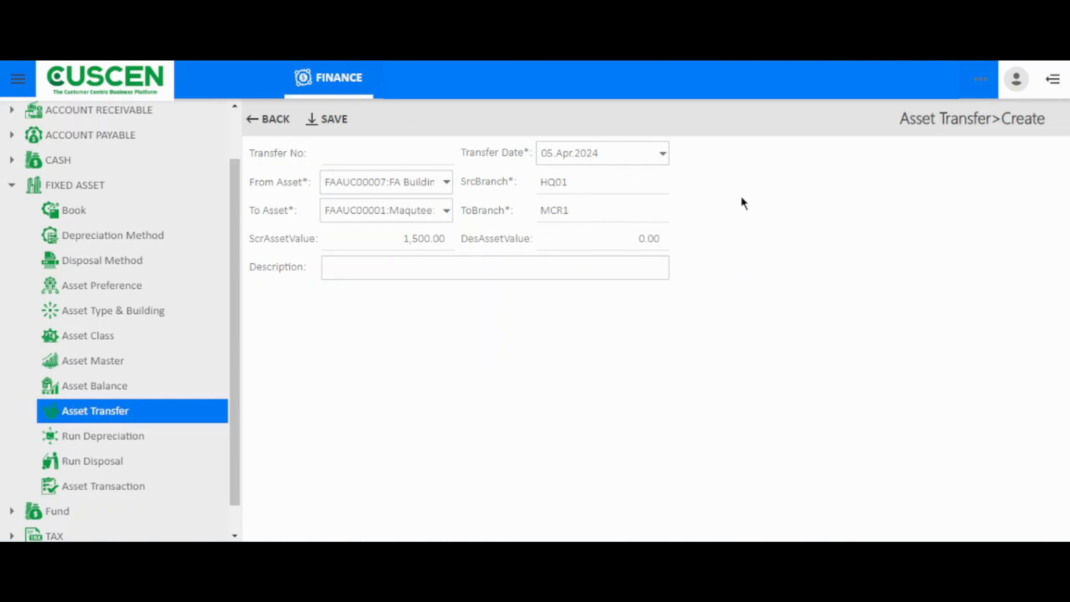
Enter Testing as the transfer's description and save the asset transfer.
click(512, 263)
click(414, 352)
click(350, 265)
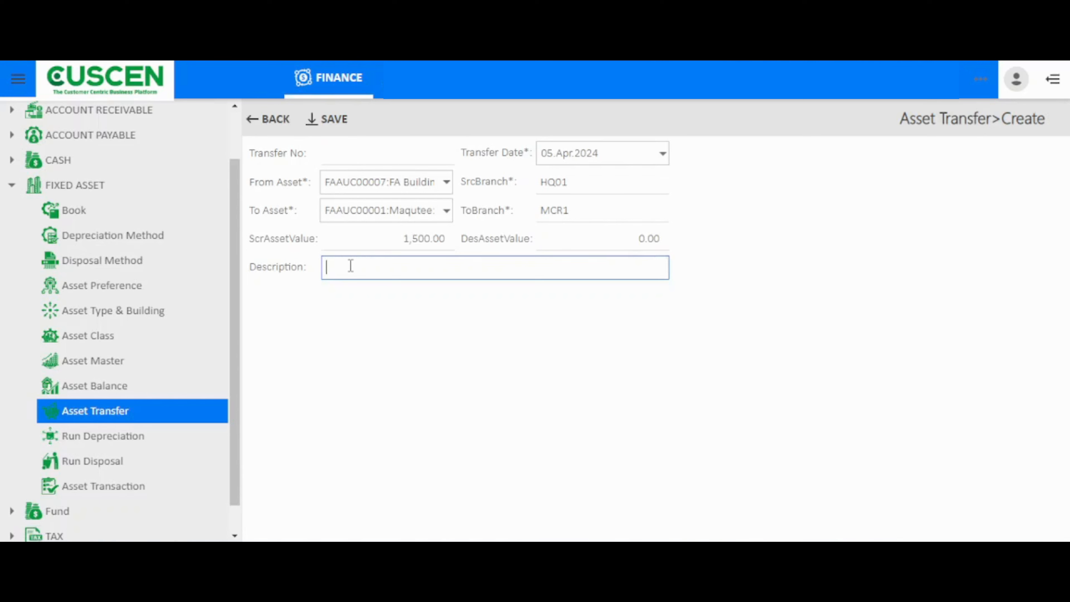
text(Testing)
click(329, 118)
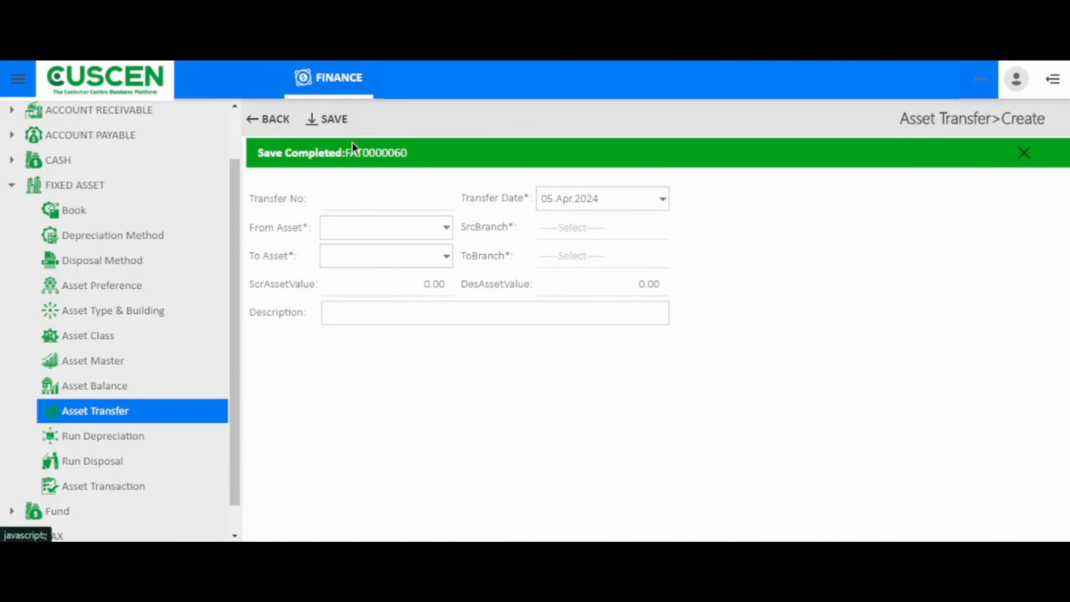
Open the saved asset transfer's details and release the document.
click(358, 150)
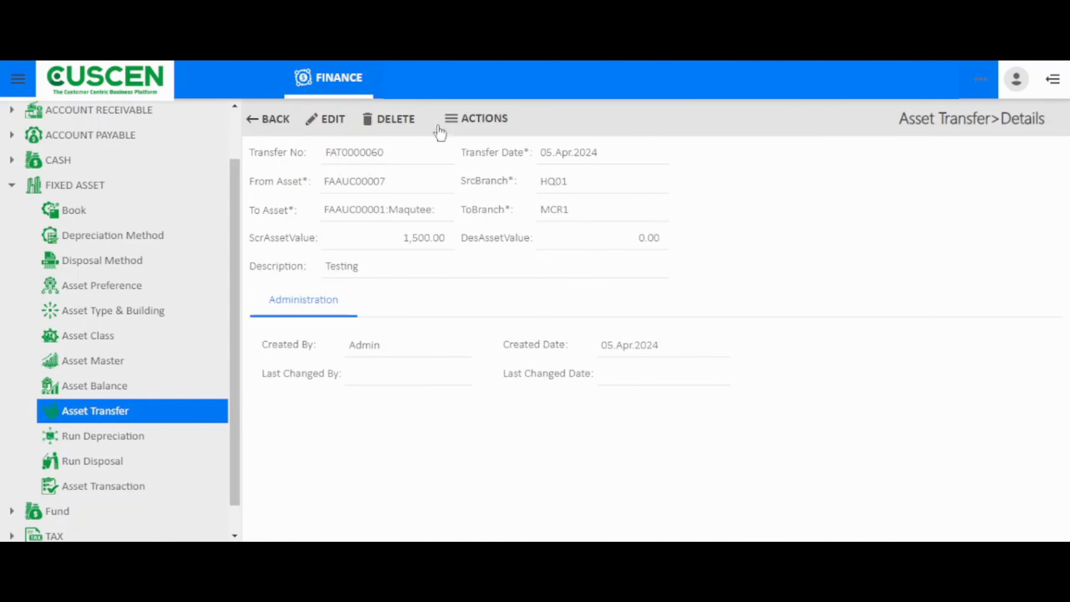
click(463, 121)
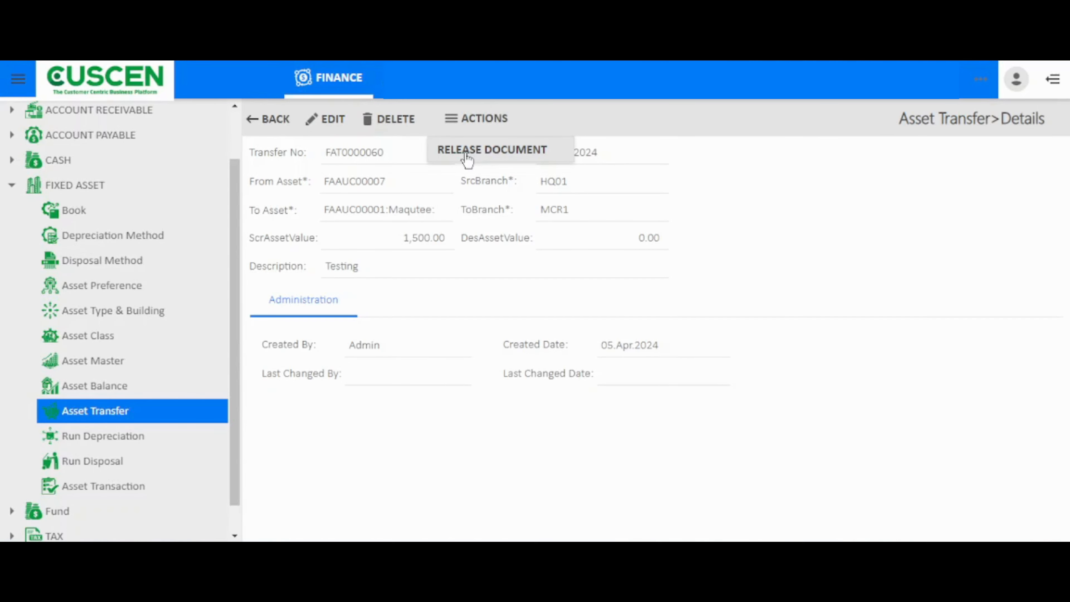
click(466, 155)
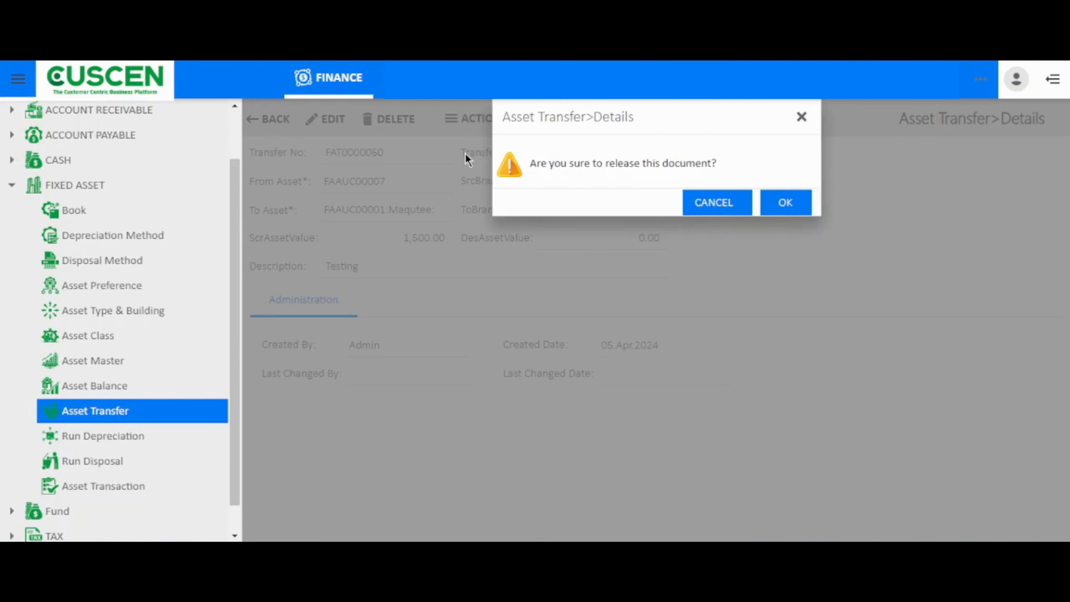
click(782, 205)
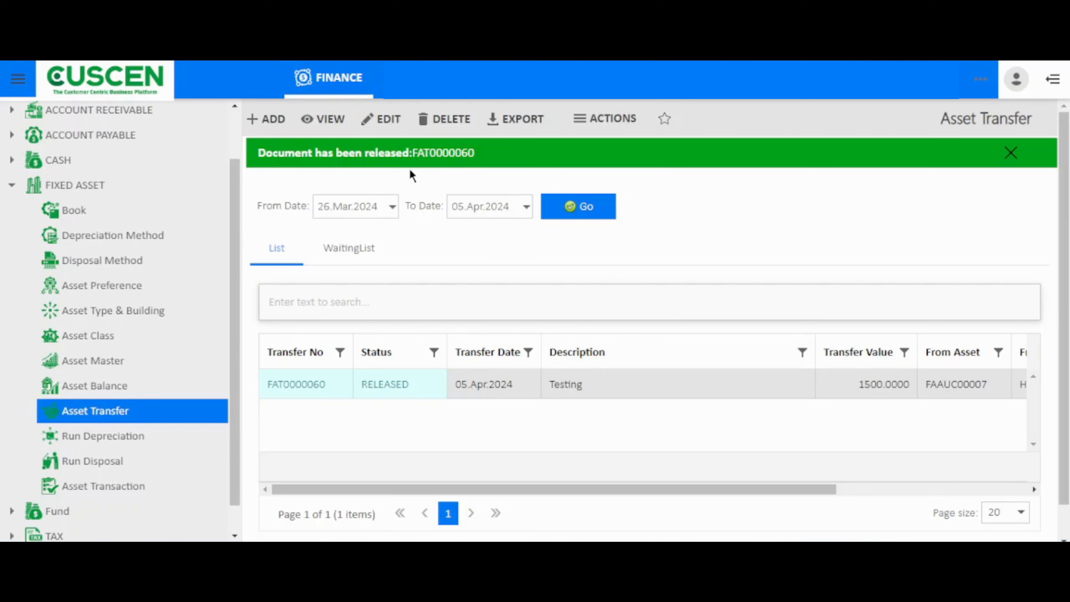
Run depreciation in Run & Test mode for period 04-2024 and branch HQ01 Head Office.
click(138, 443)
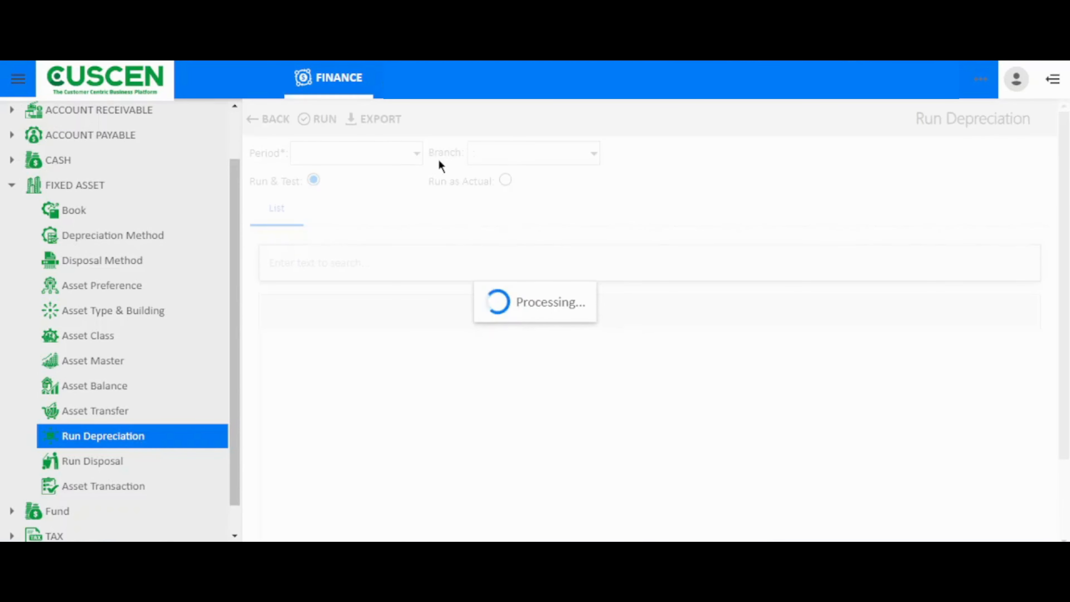
click(435, 158)
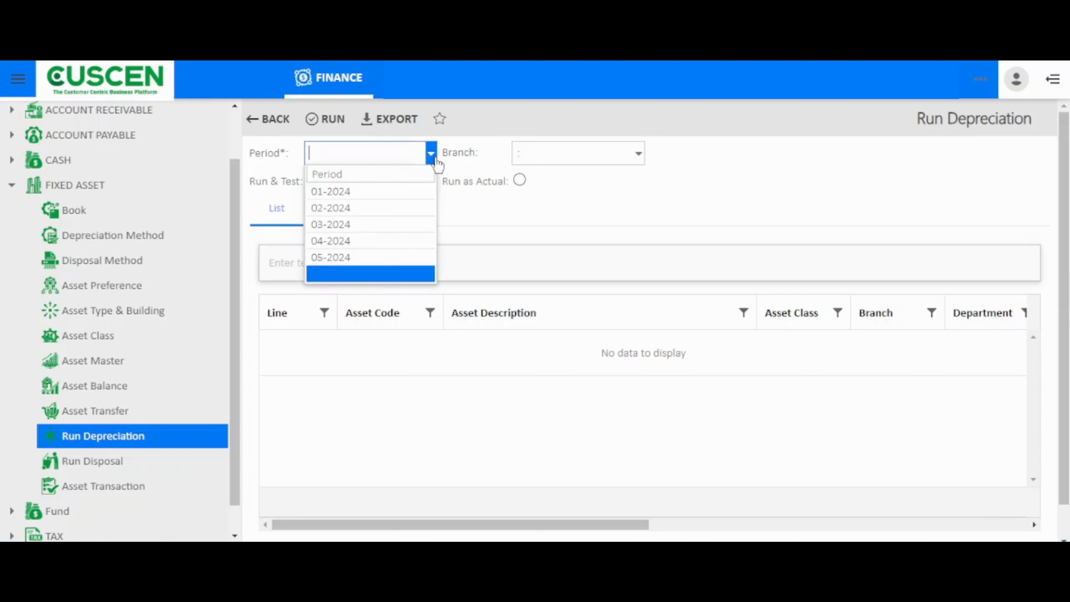
click(371, 240)
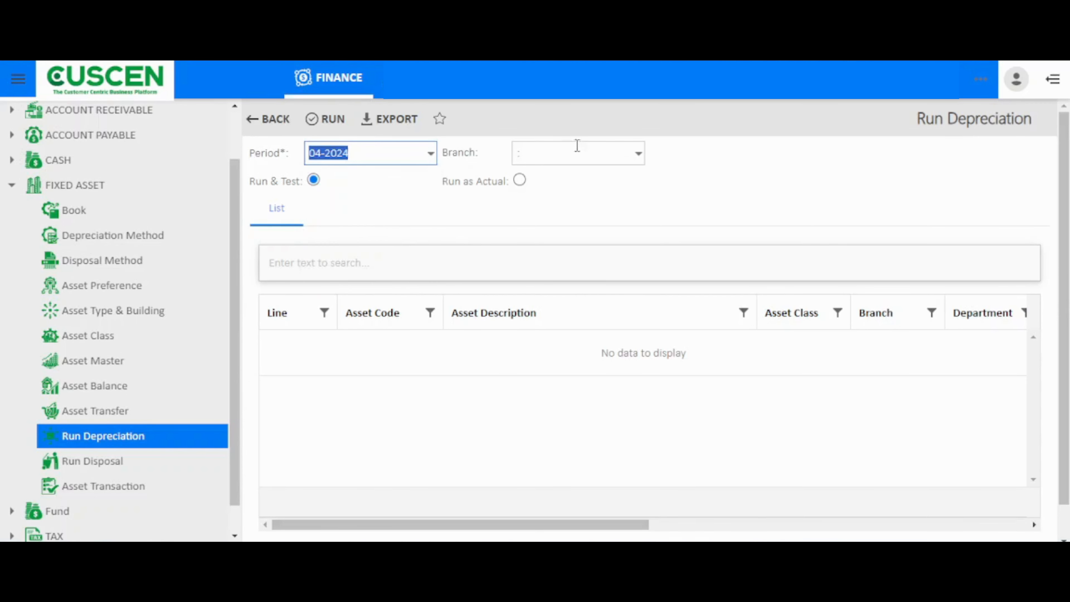
click(576, 154)
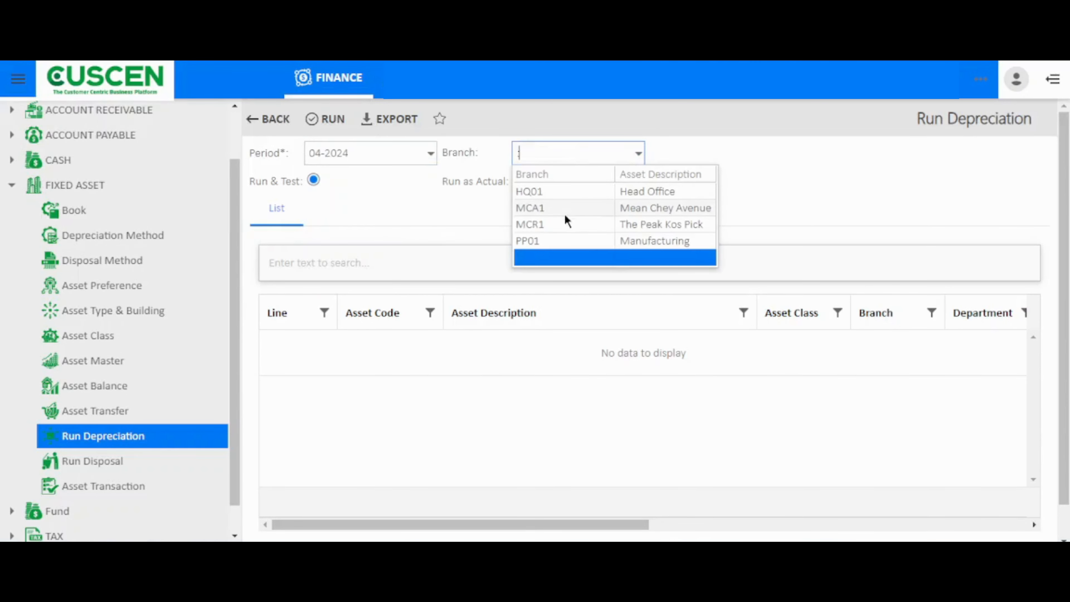
click(565, 198)
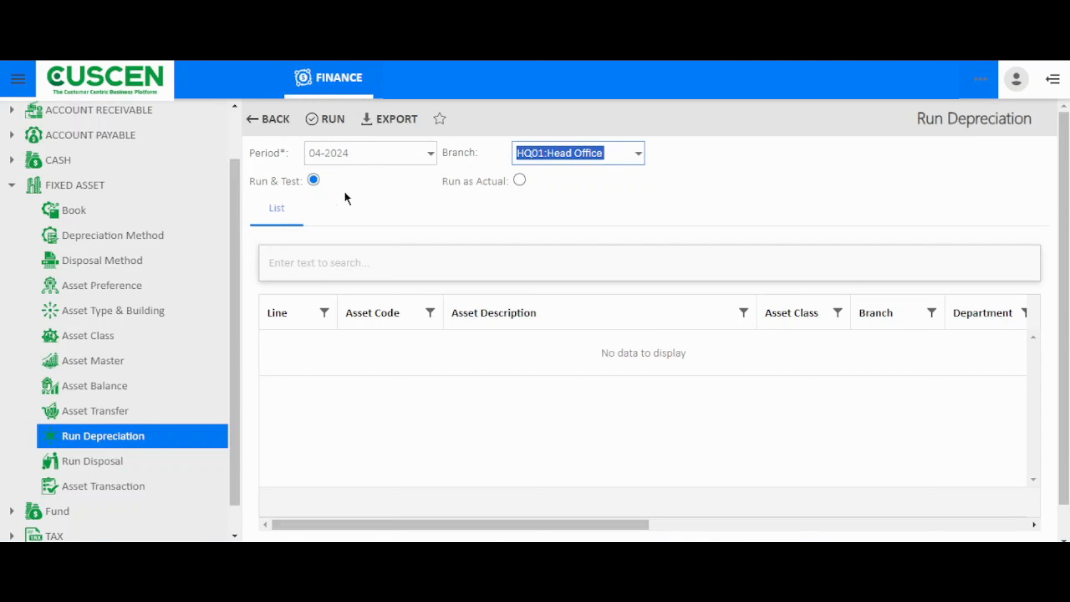
click(518, 181)
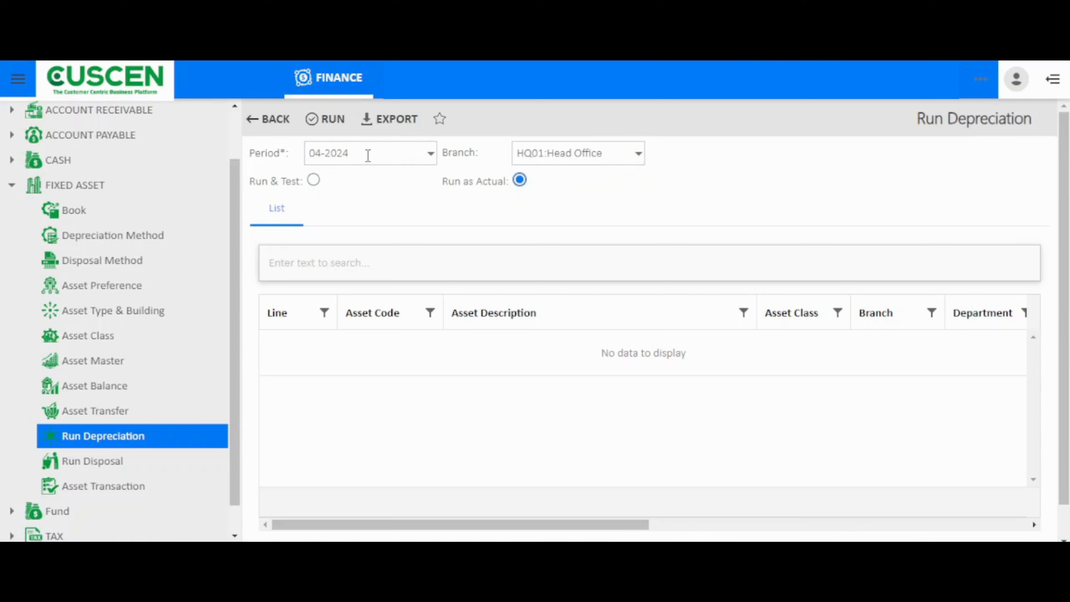
click(314, 180)
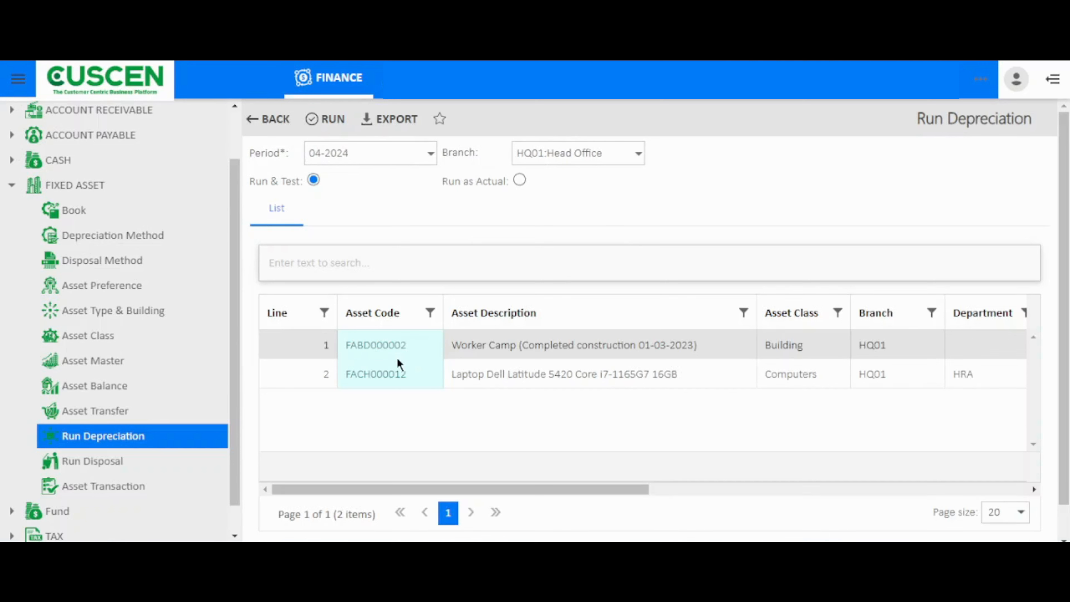
Review the depreciation results from method, useful life and acquisition cost through depreciation amounts and net value.
drag(465, 490, 700, 474)
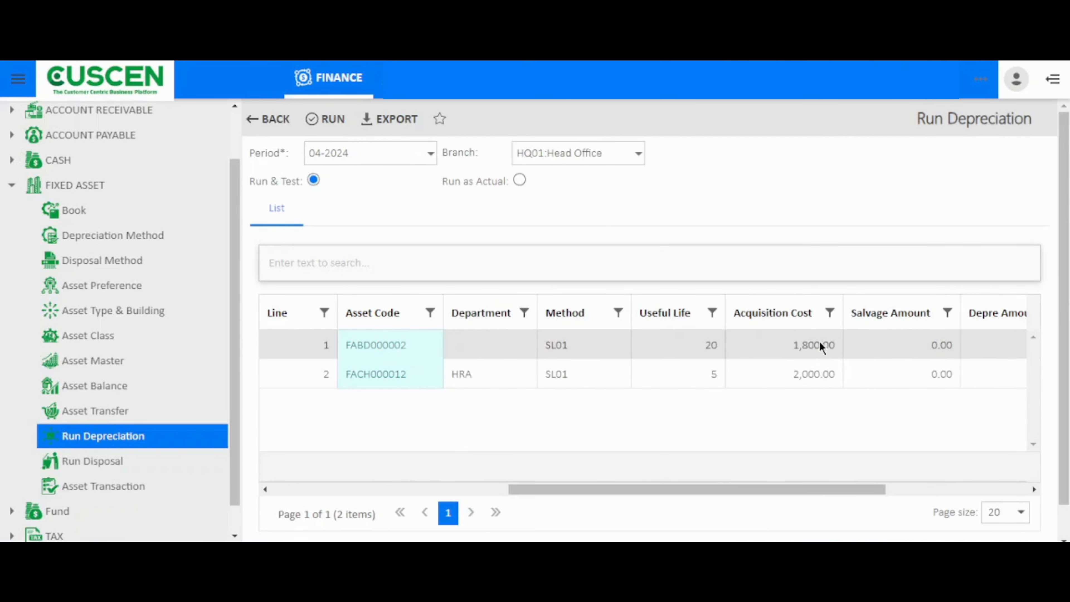
drag(779, 490, 897, 474)
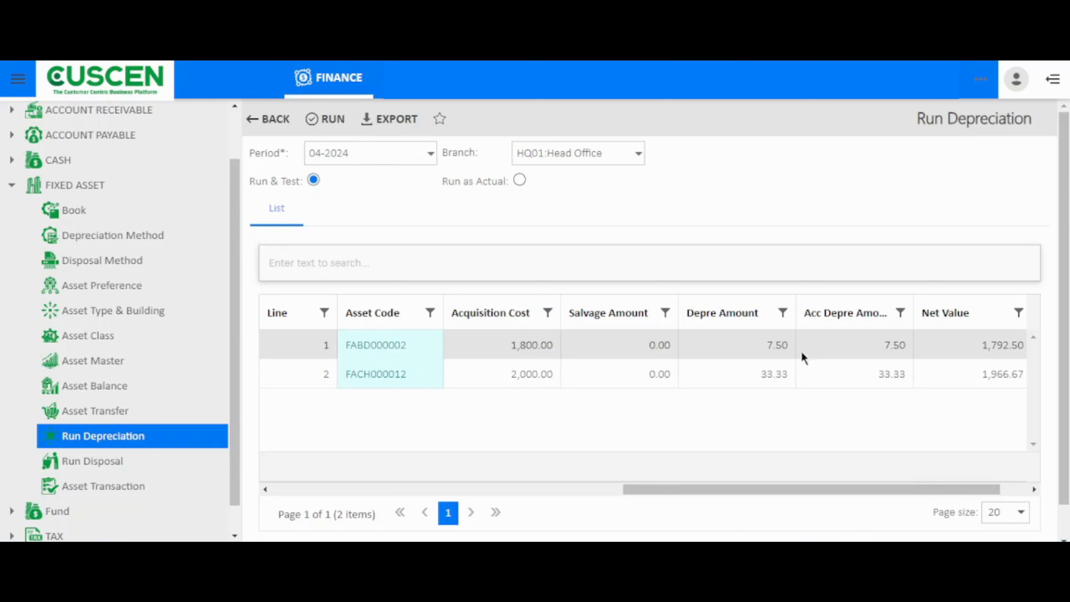
drag(923, 487, 954, 489)
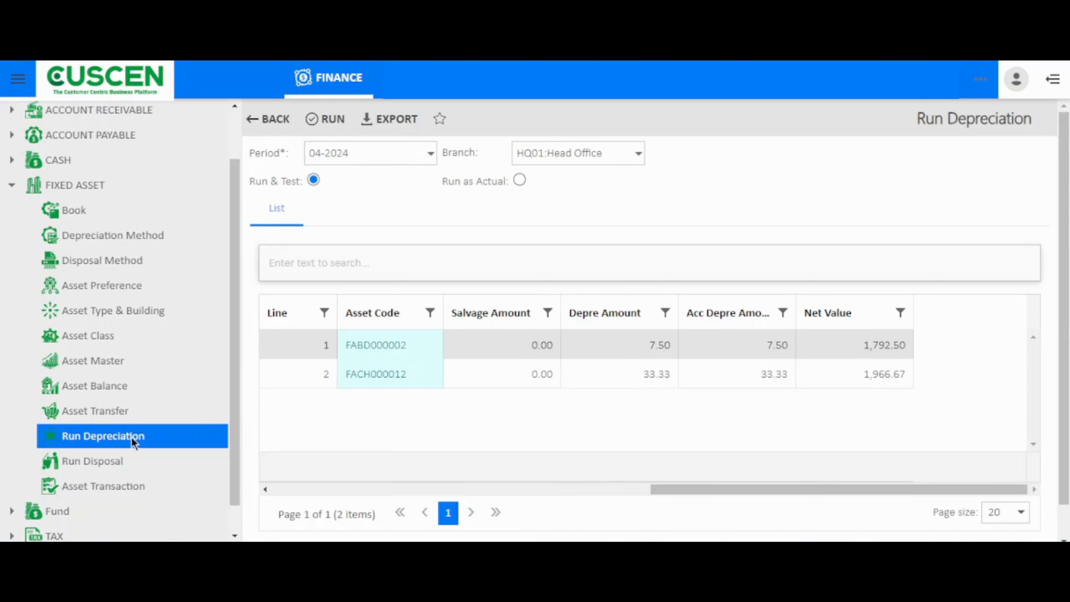
Run disposal in Run & Test mode for period 04-2024 and branch HQ01 Head Office, and review the results across all columns.
click(113, 463)
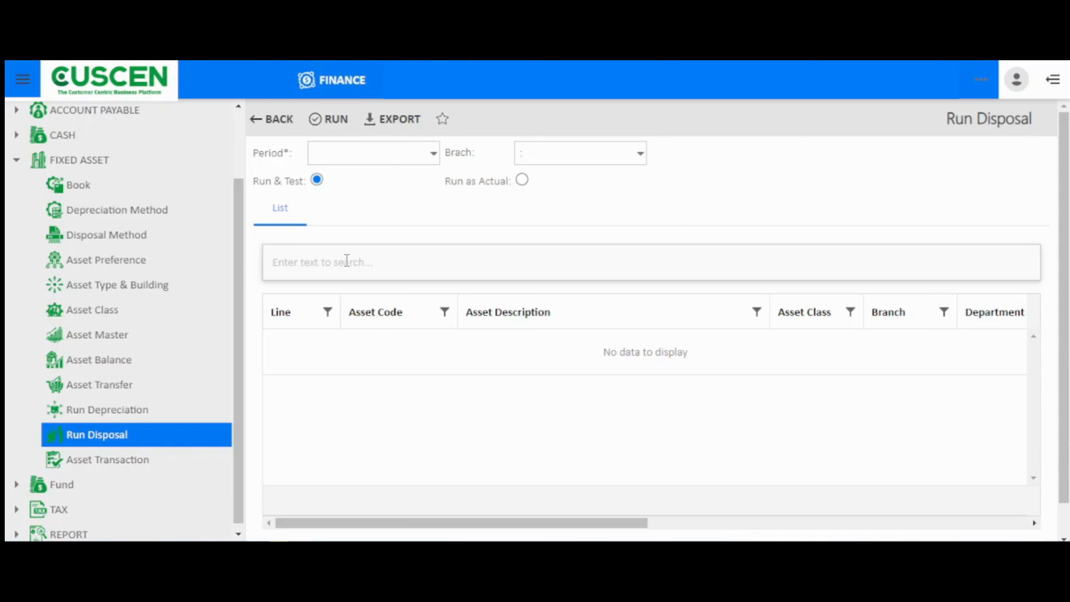
click(432, 153)
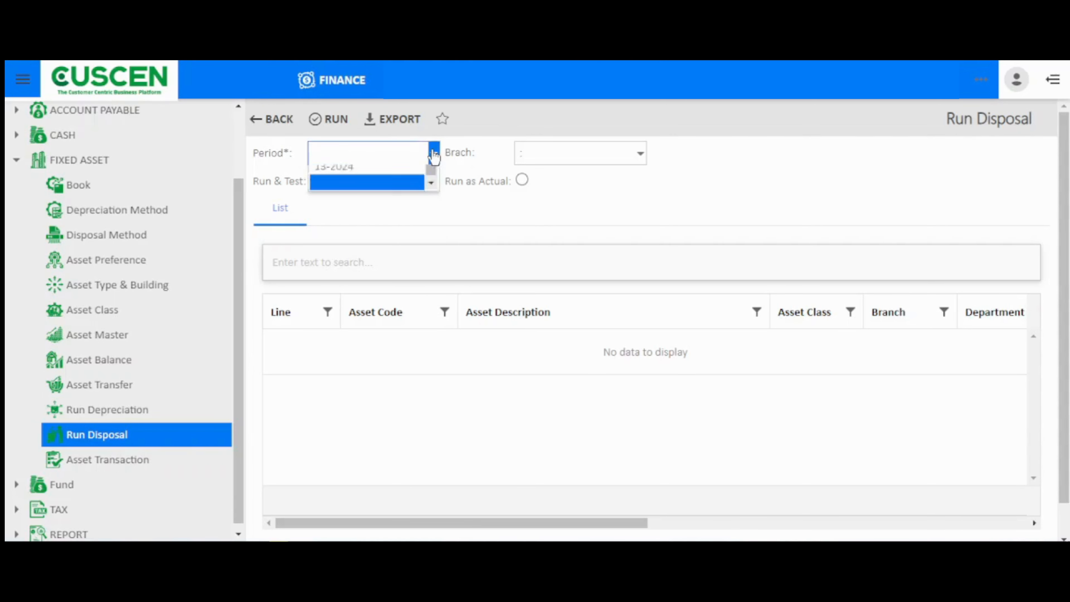
click(362, 238)
click(559, 151)
click(549, 193)
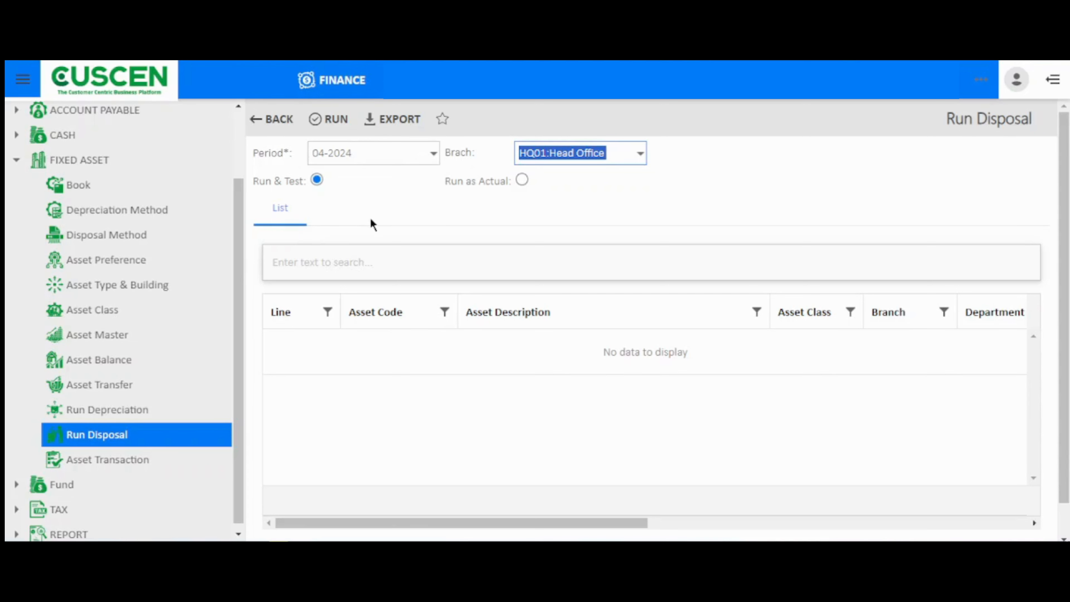
click(342, 127)
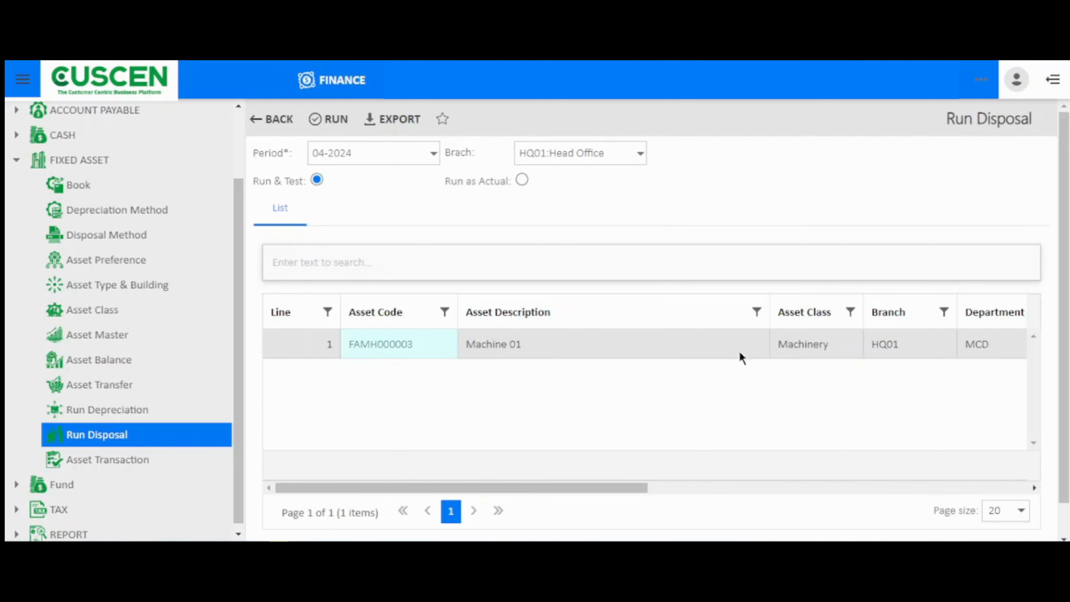
drag(500, 488, 736, 471)
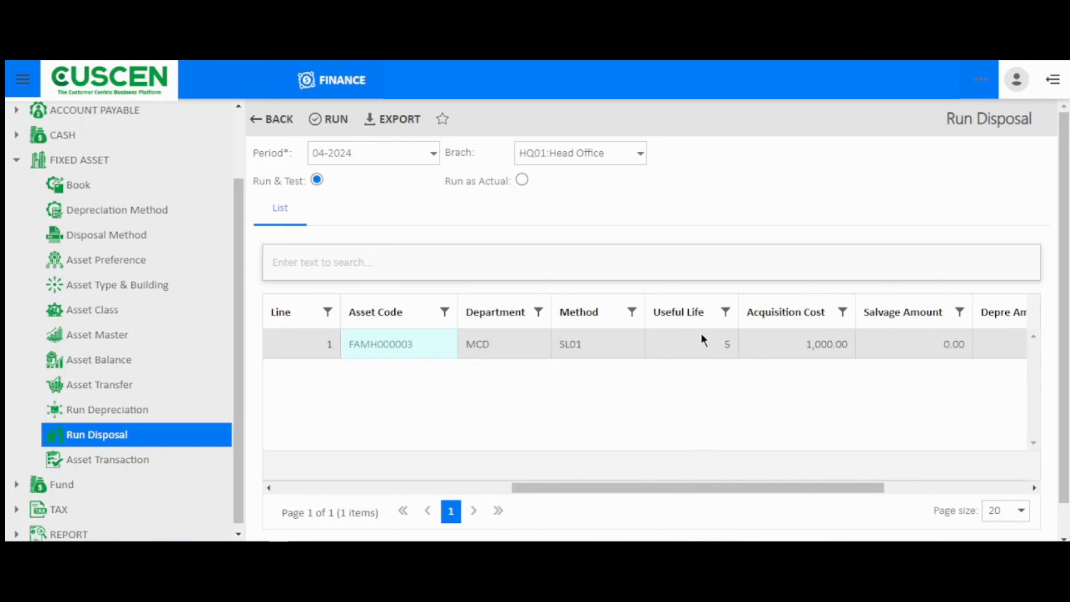
drag(743, 490, 848, 438)
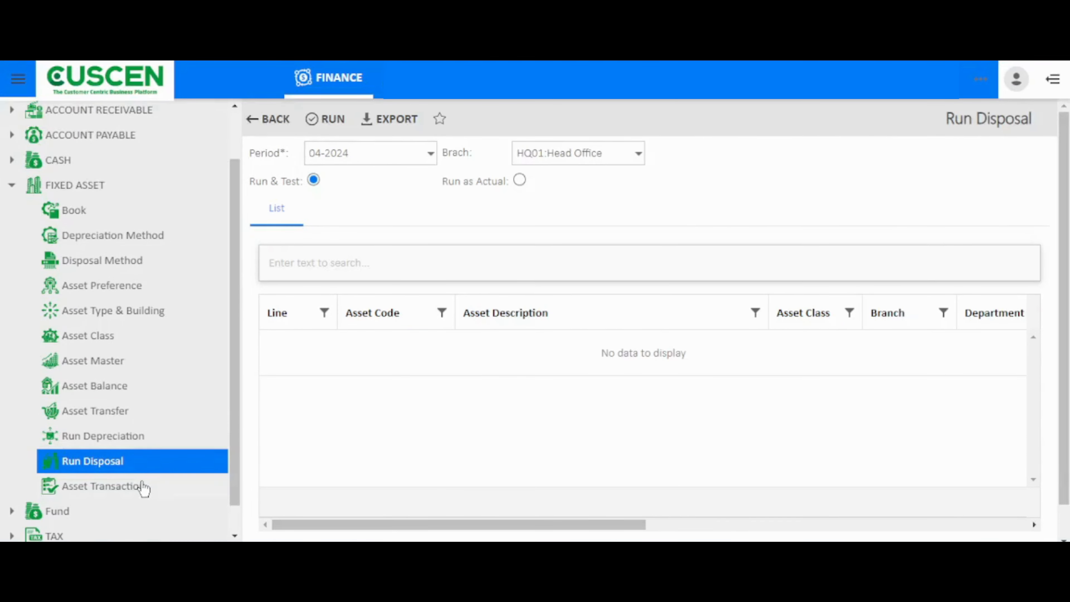
Open the asset transactions and reload the list for dates 26.Mar.2024 to 05.Apr.2024.
click(142, 485)
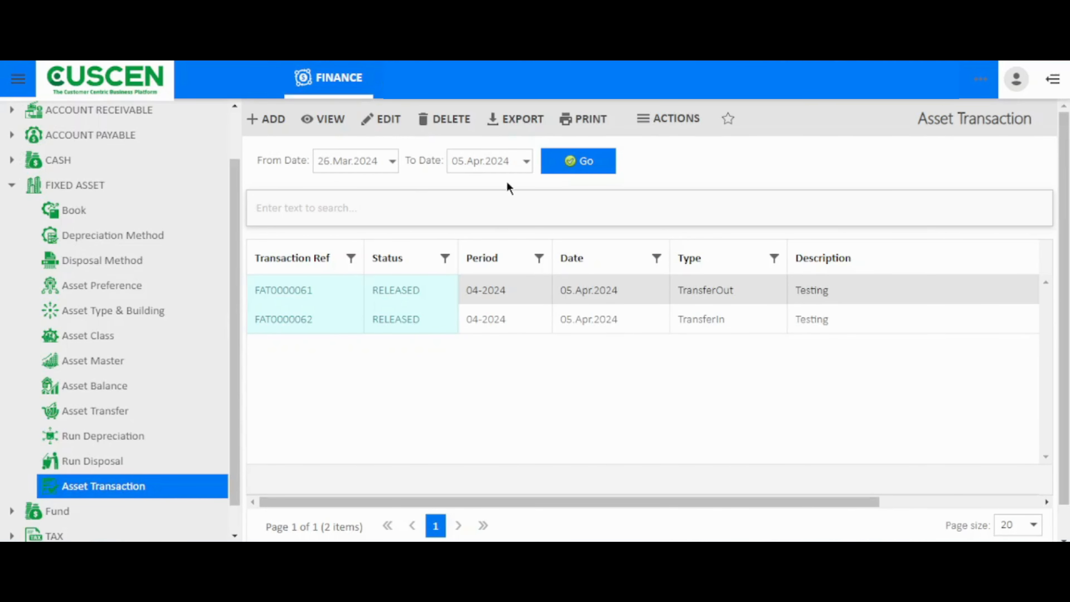
click(558, 161)
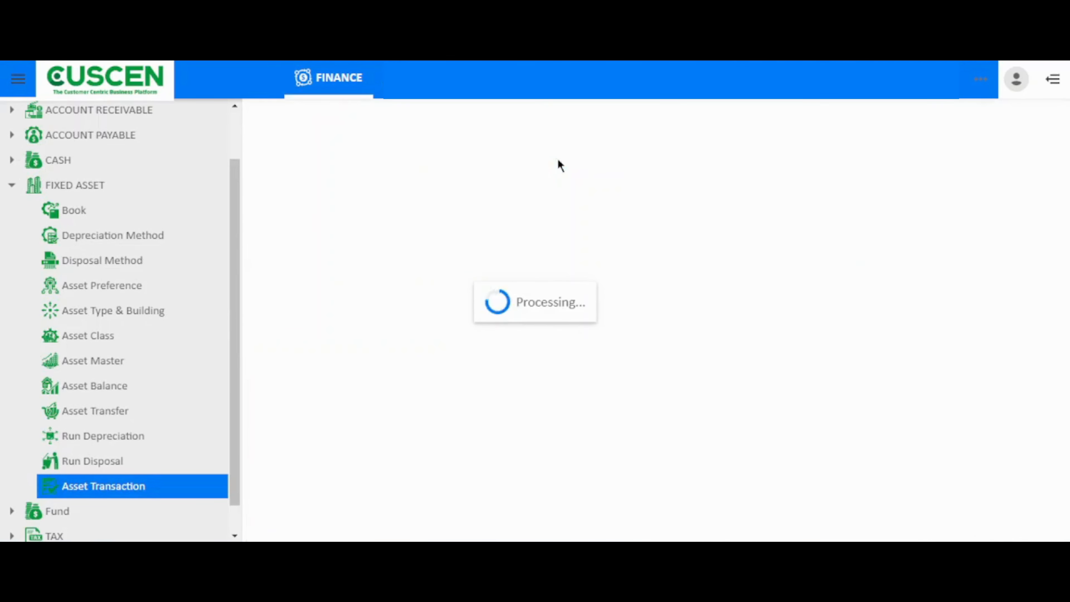